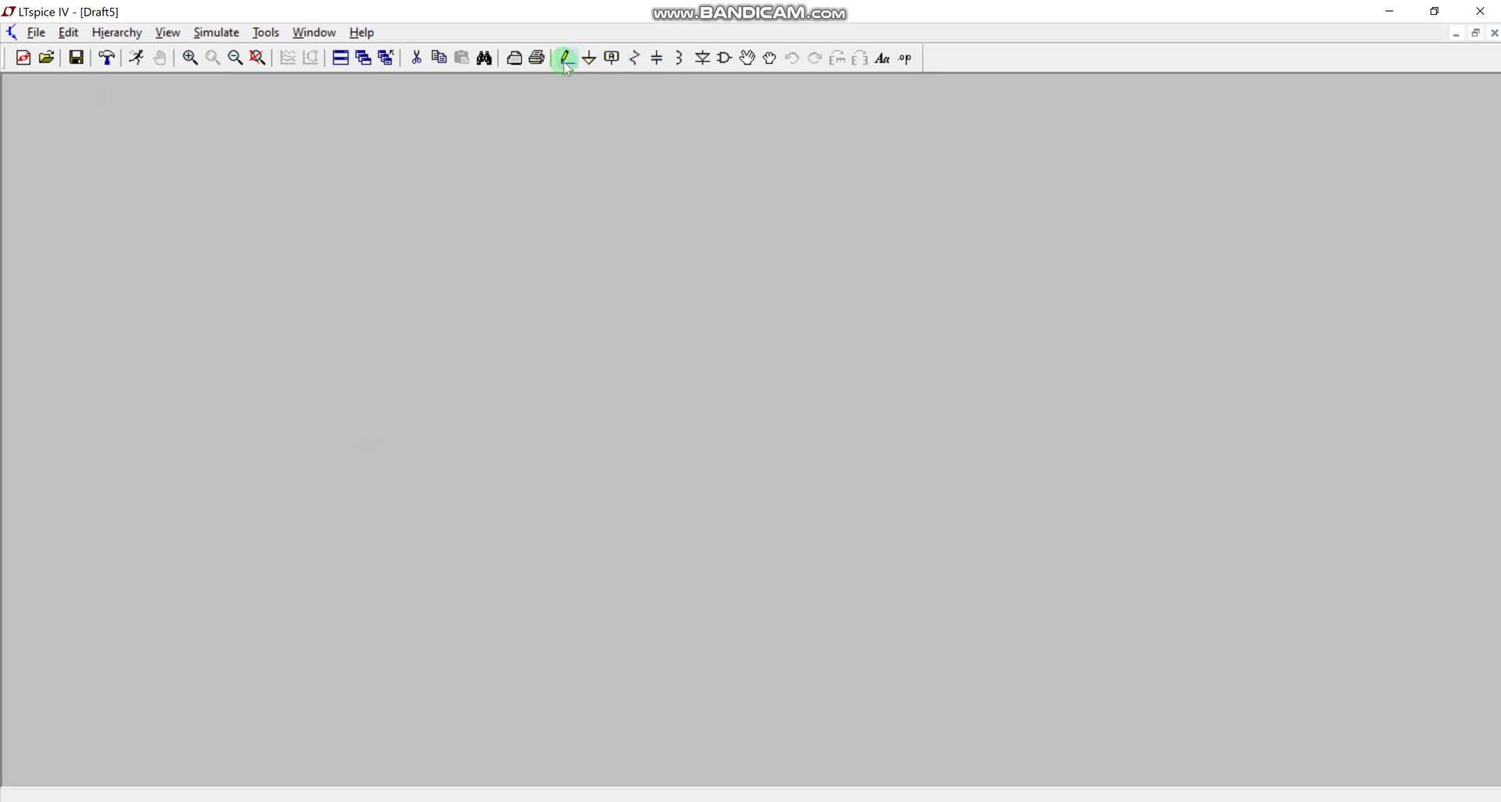
Place a vertical inductor on the blank schematic, leaving open space beside it for more components.
{"action": "left_click", "coordinate": [677, 59]}
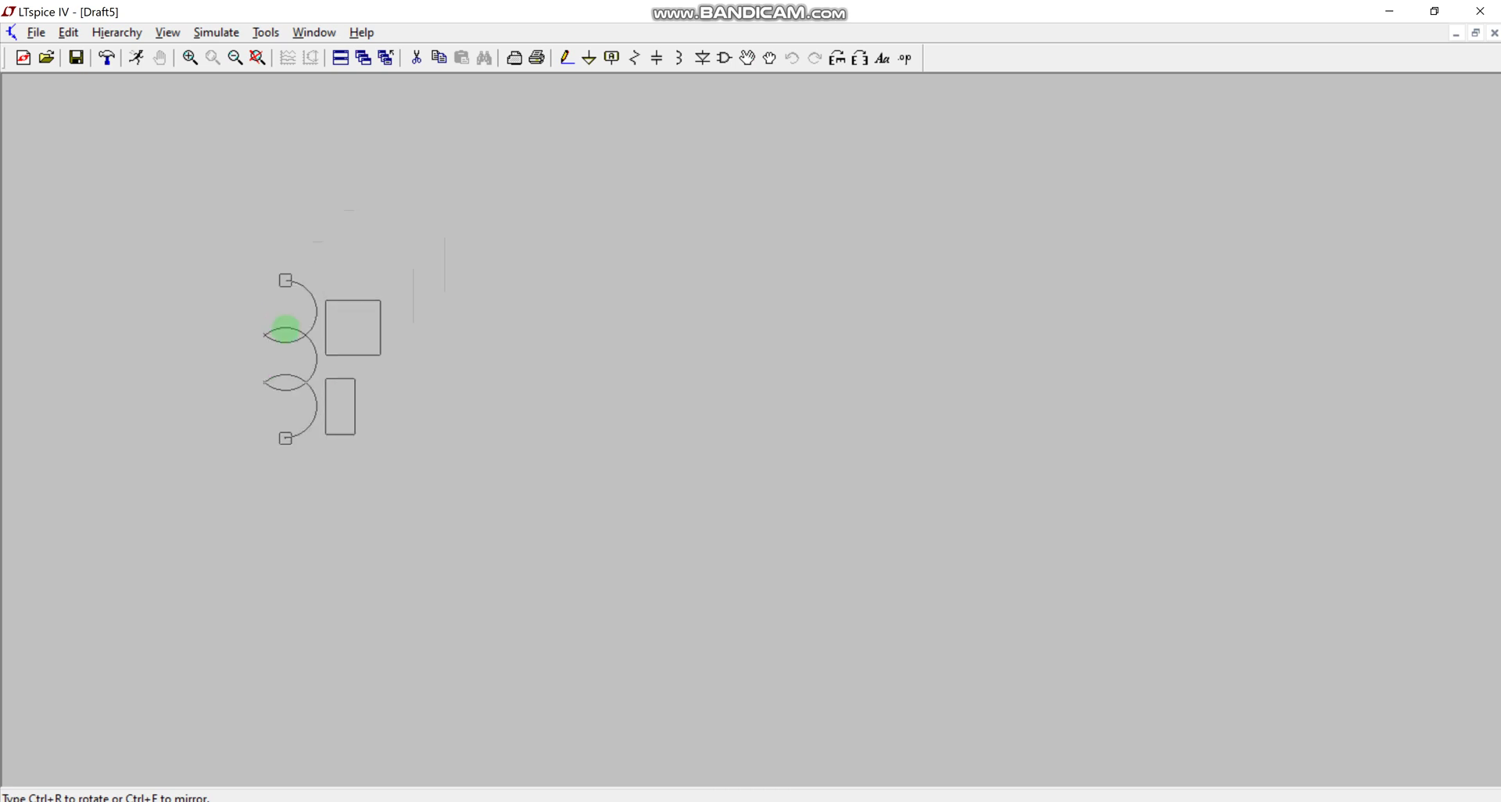
{"action": "left_click", "coordinate": [285, 329]}
{"action": "key", "text": "Escape"}
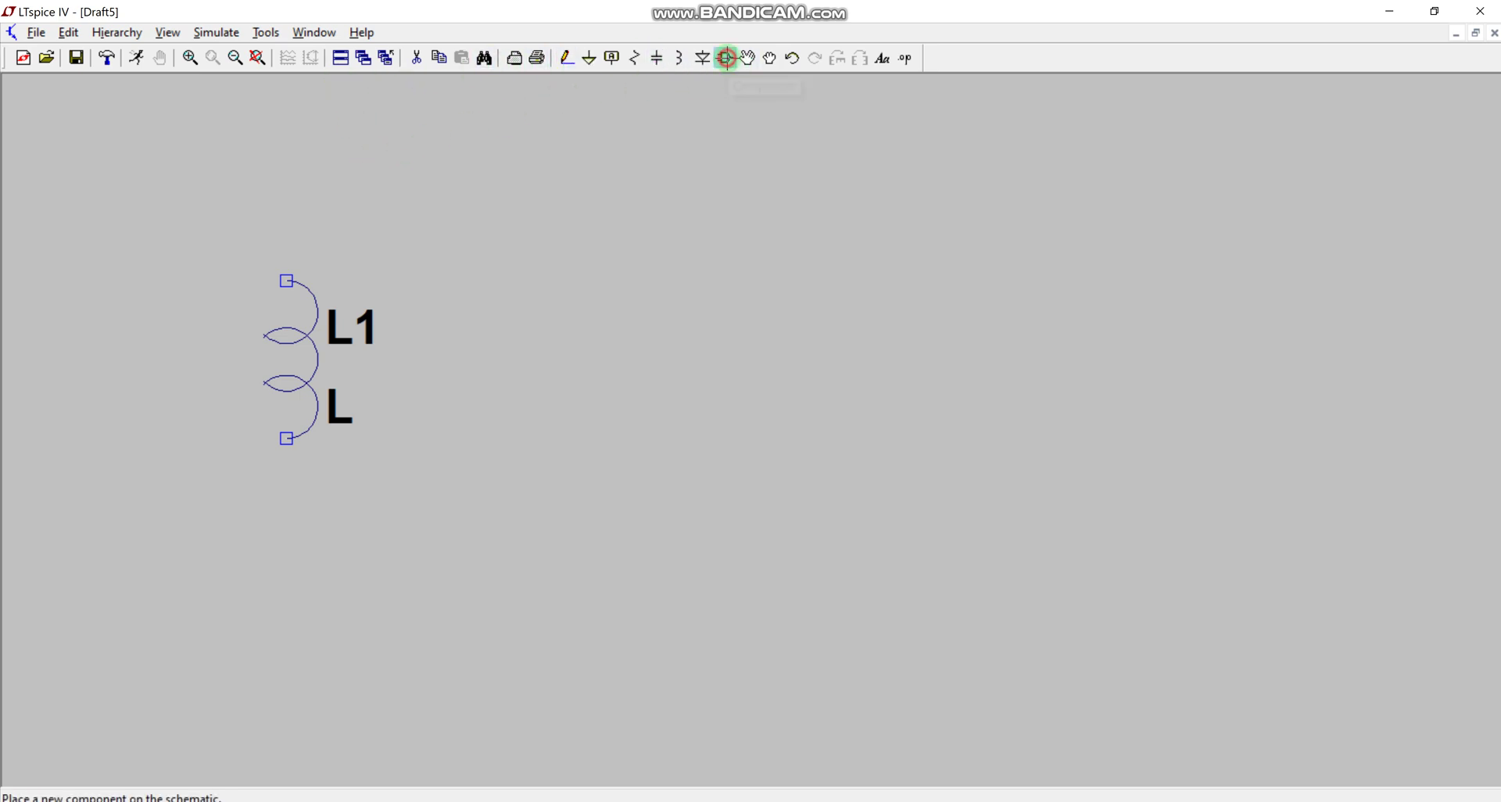
{"action": "left_click", "coordinate": [725, 58]}
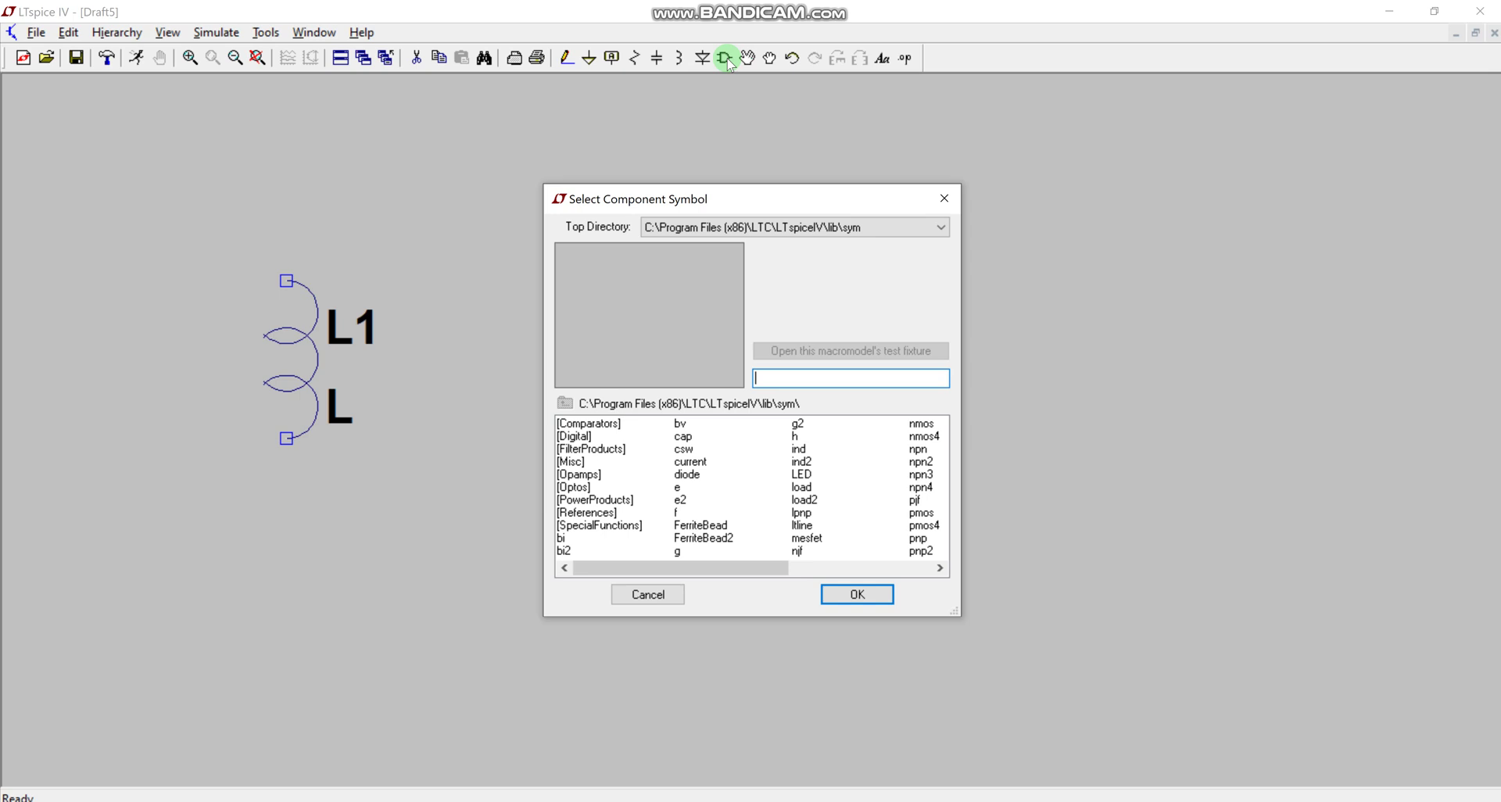
{"action": "left_click", "coordinate": [944, 200]}
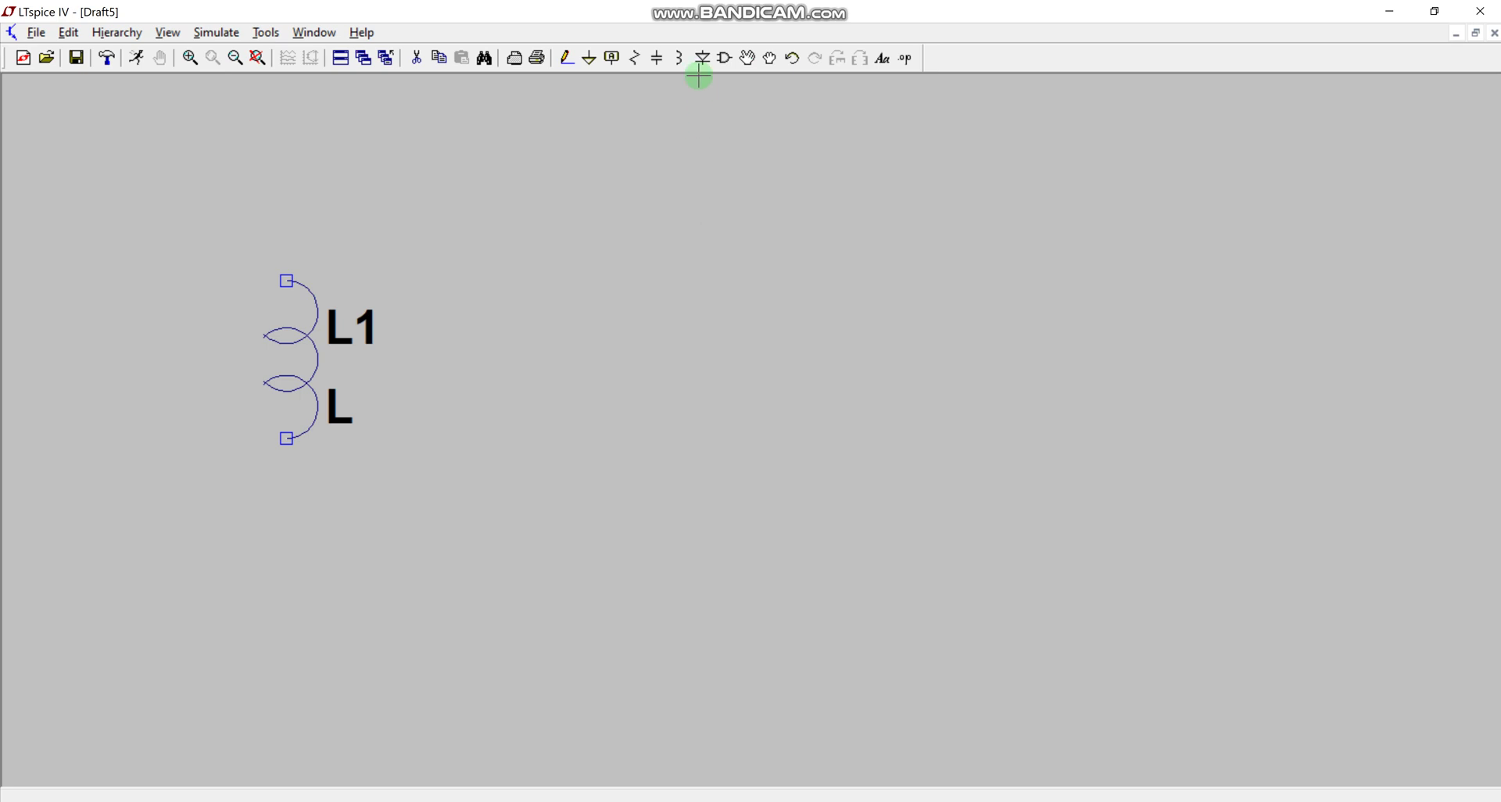
Place a vertical capacitor to the right of inductor L1 and a vertical resistor to the right of the capacitor.
{"action": "left_click", "coordinate": [660, 61]}
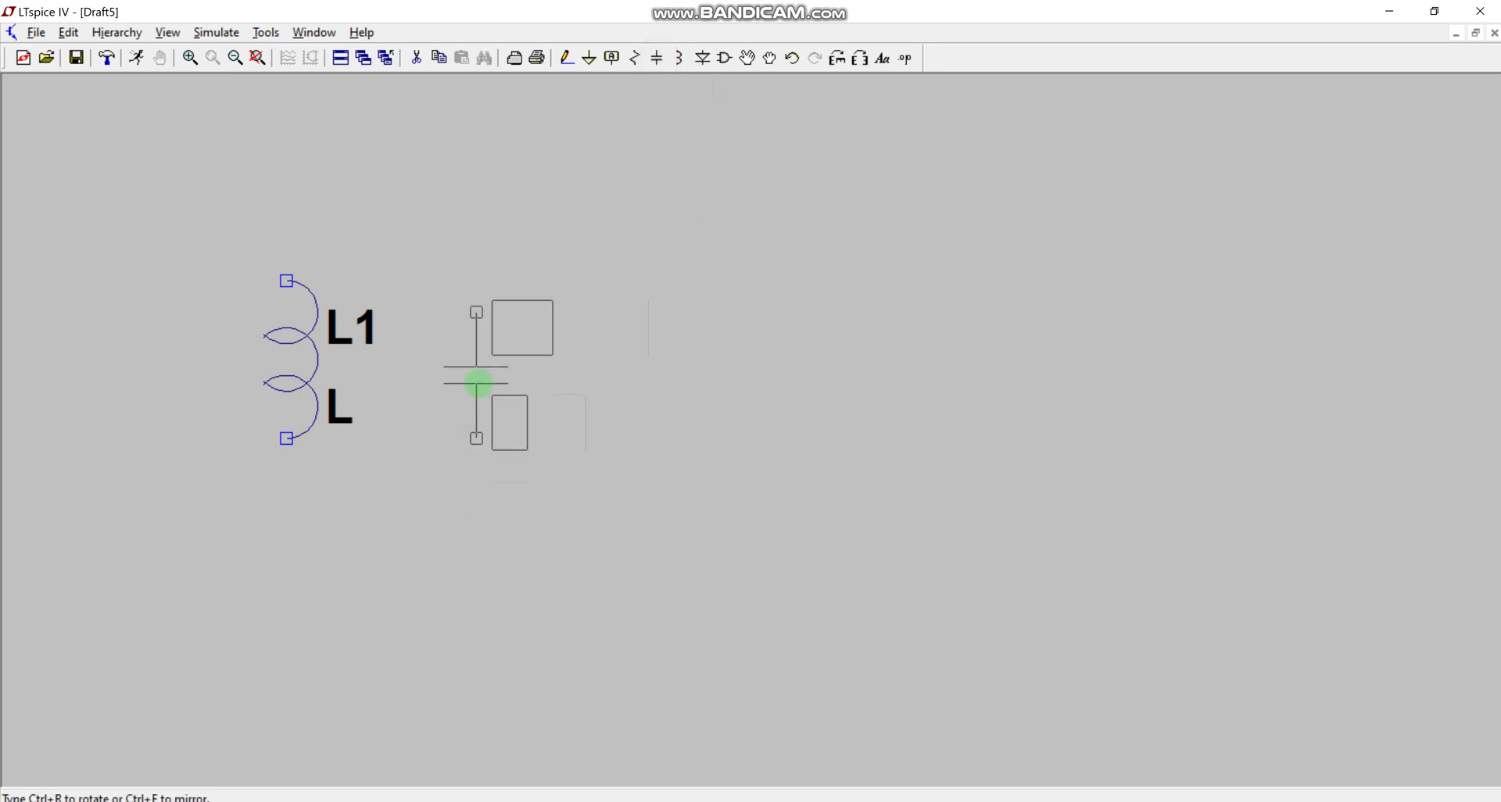
{"action": "left_click", "coordinate": [483, 375]}
{"action": "key", "text": "Escape"}
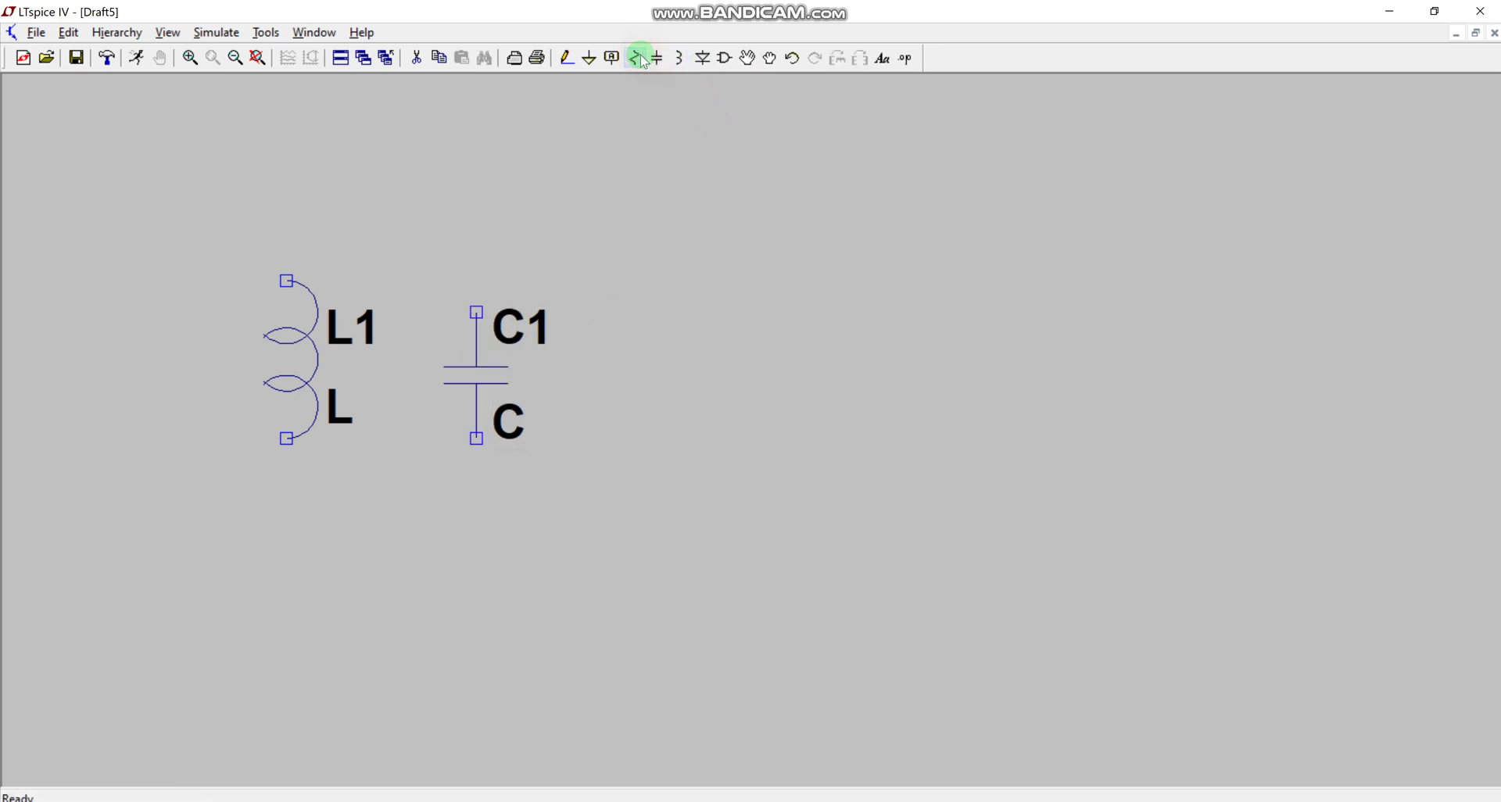
{"action": "left_click", "coordinate": [639, 60]}
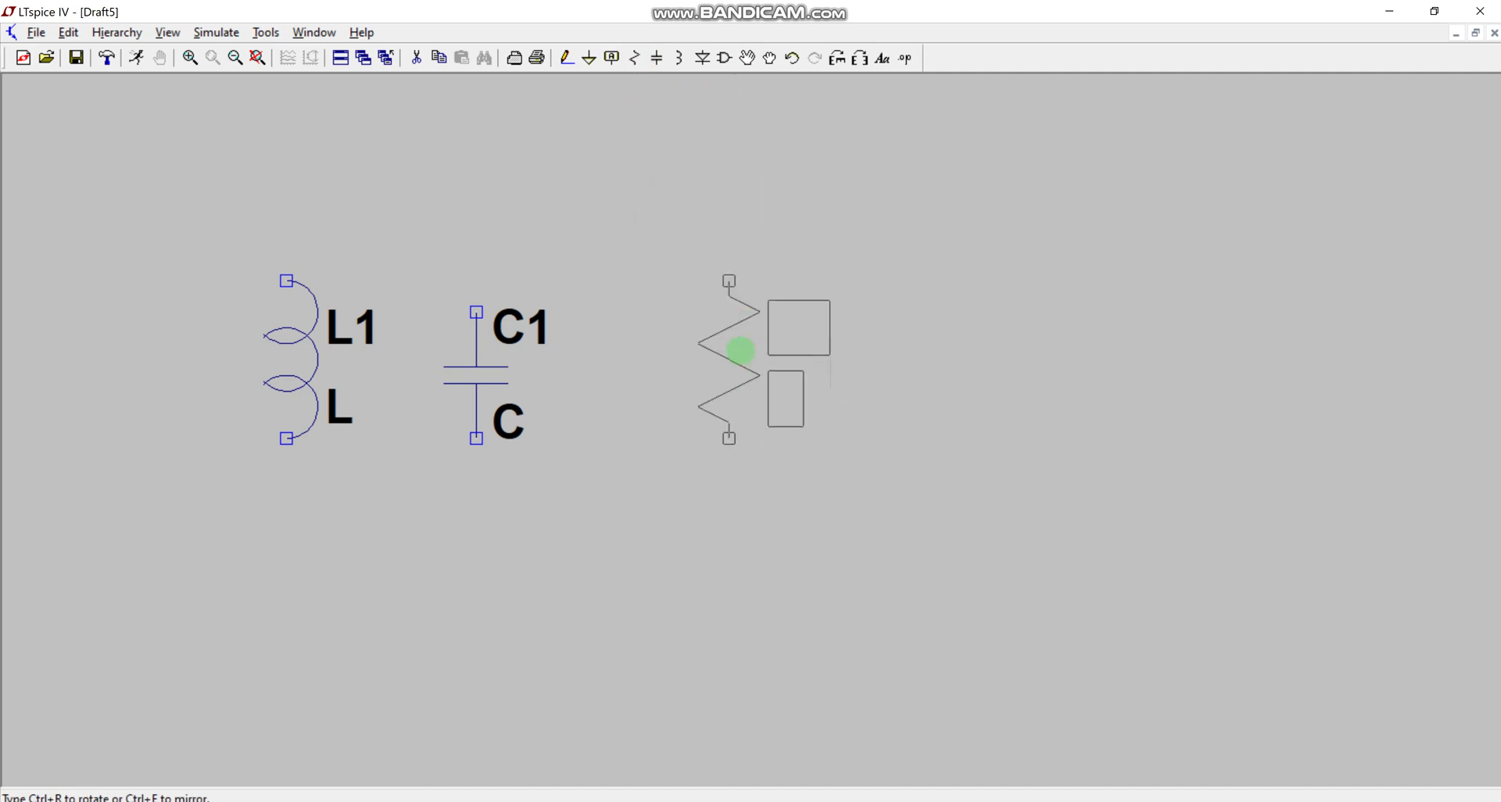
{"action": "left_click", "coordinate": [740, 346]}
{"action": "key", "text": "Escape"}
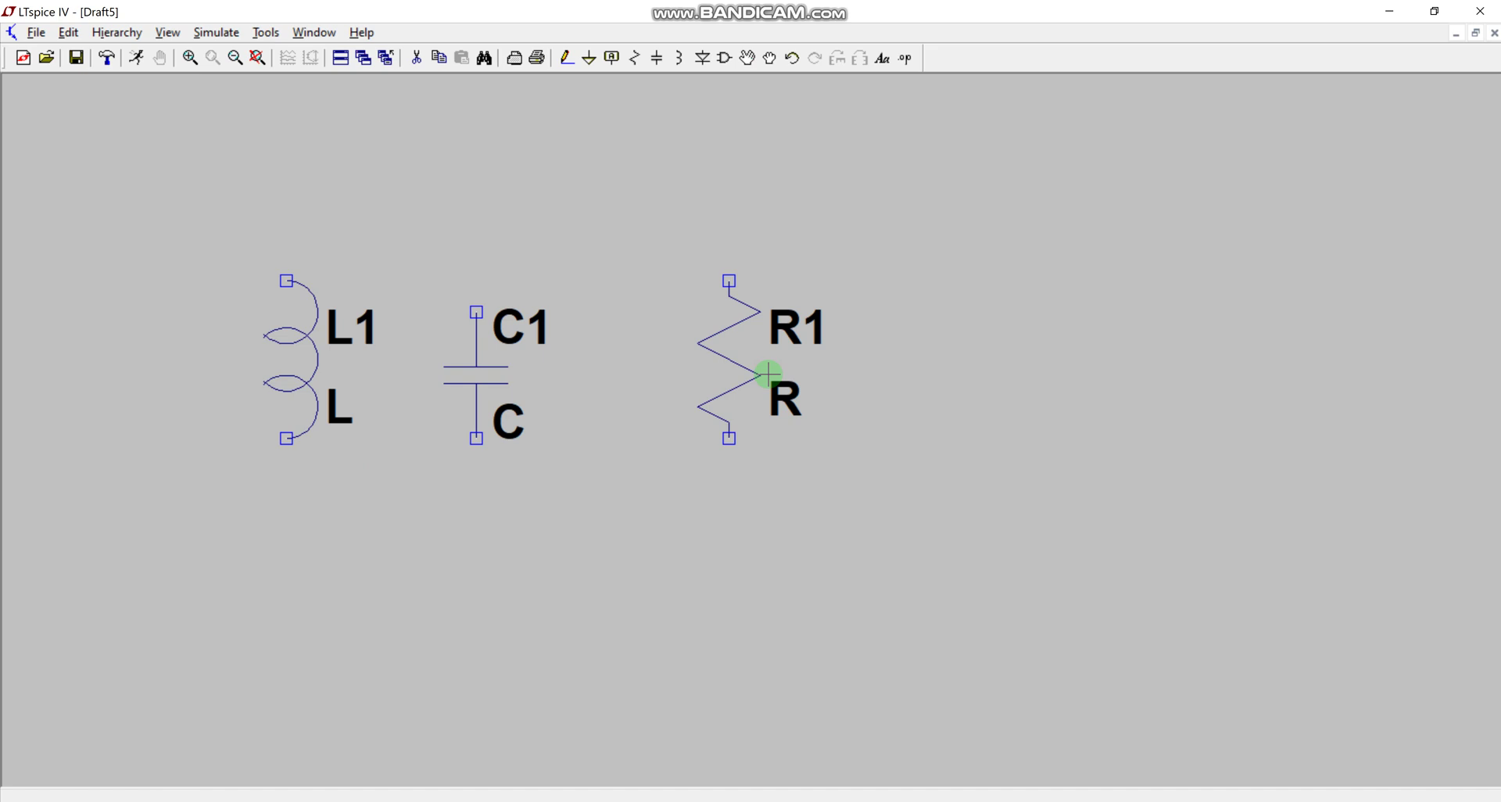
Wire the upper terminals of L1, C1 and R1 together along a common horizontal line above the components.
{"action": "left_click", "coordinate": [565, 58]}
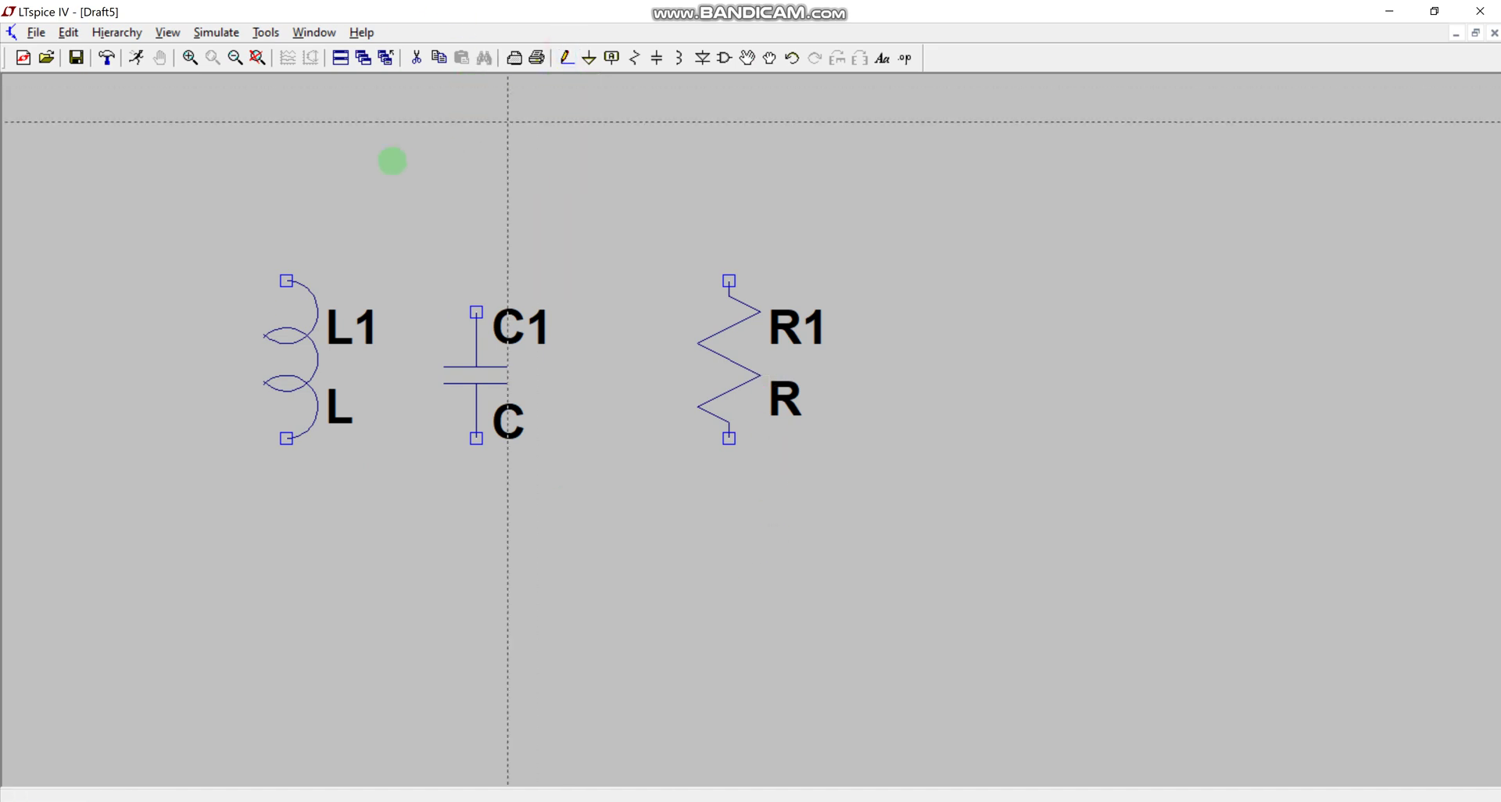
{"action": "left_click", "coordinate": [286, 281]}
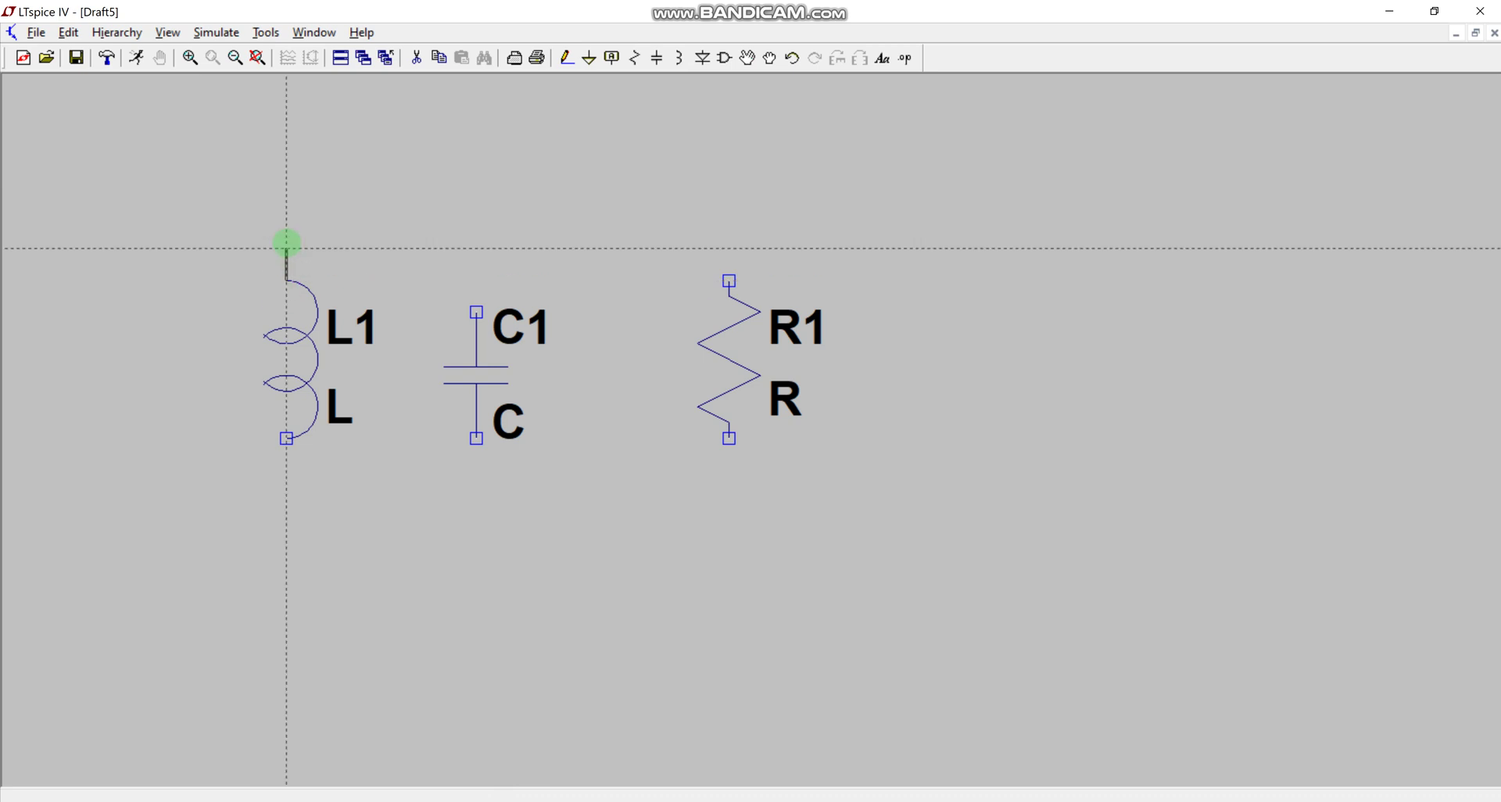
{"action": "left_click", "coordinate": [286, 217]}
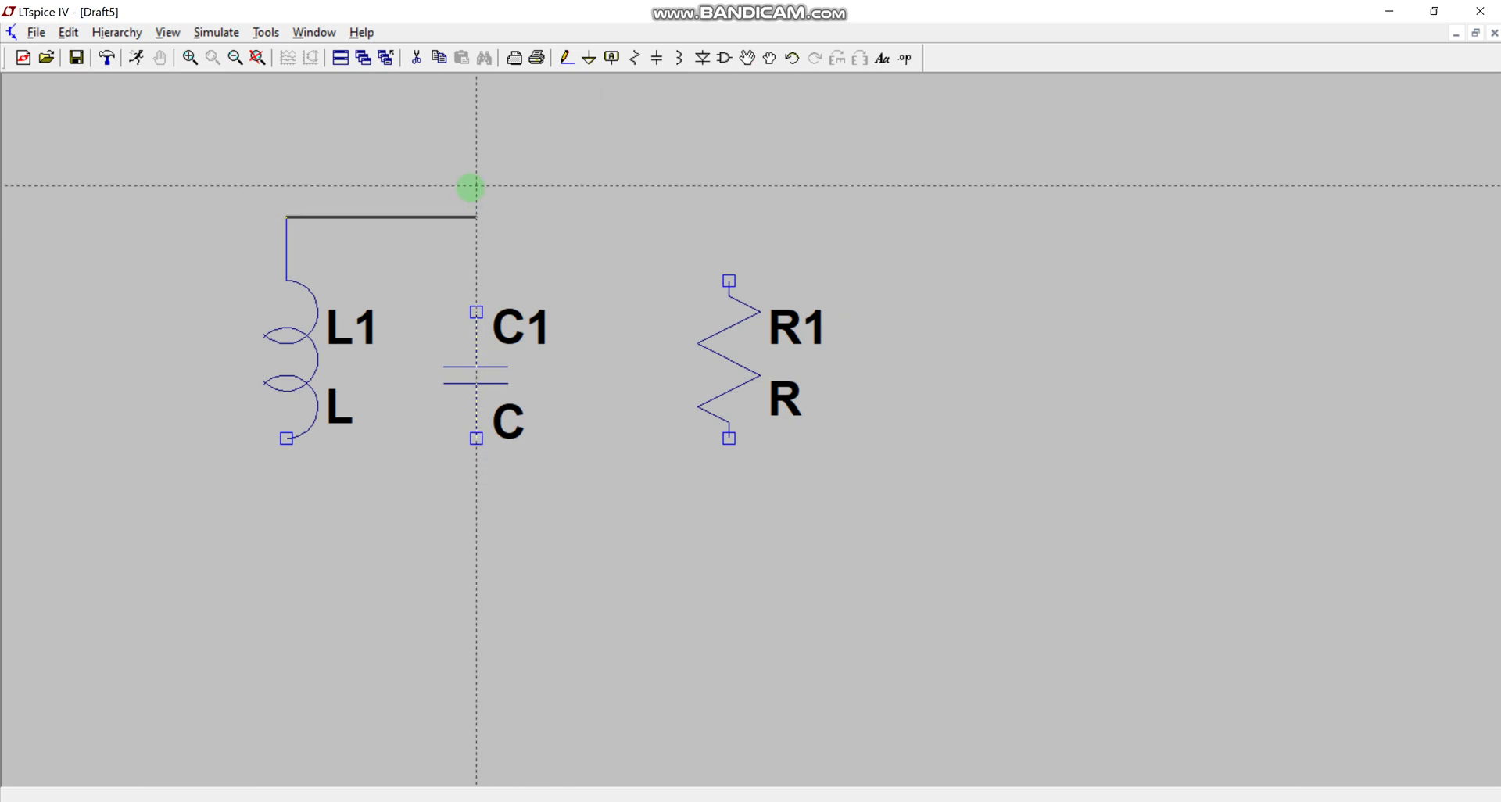
{"action": "left_click", "coordinate": [476, 218]}
{"action": "left_click", "coordinate": [476, 311]}
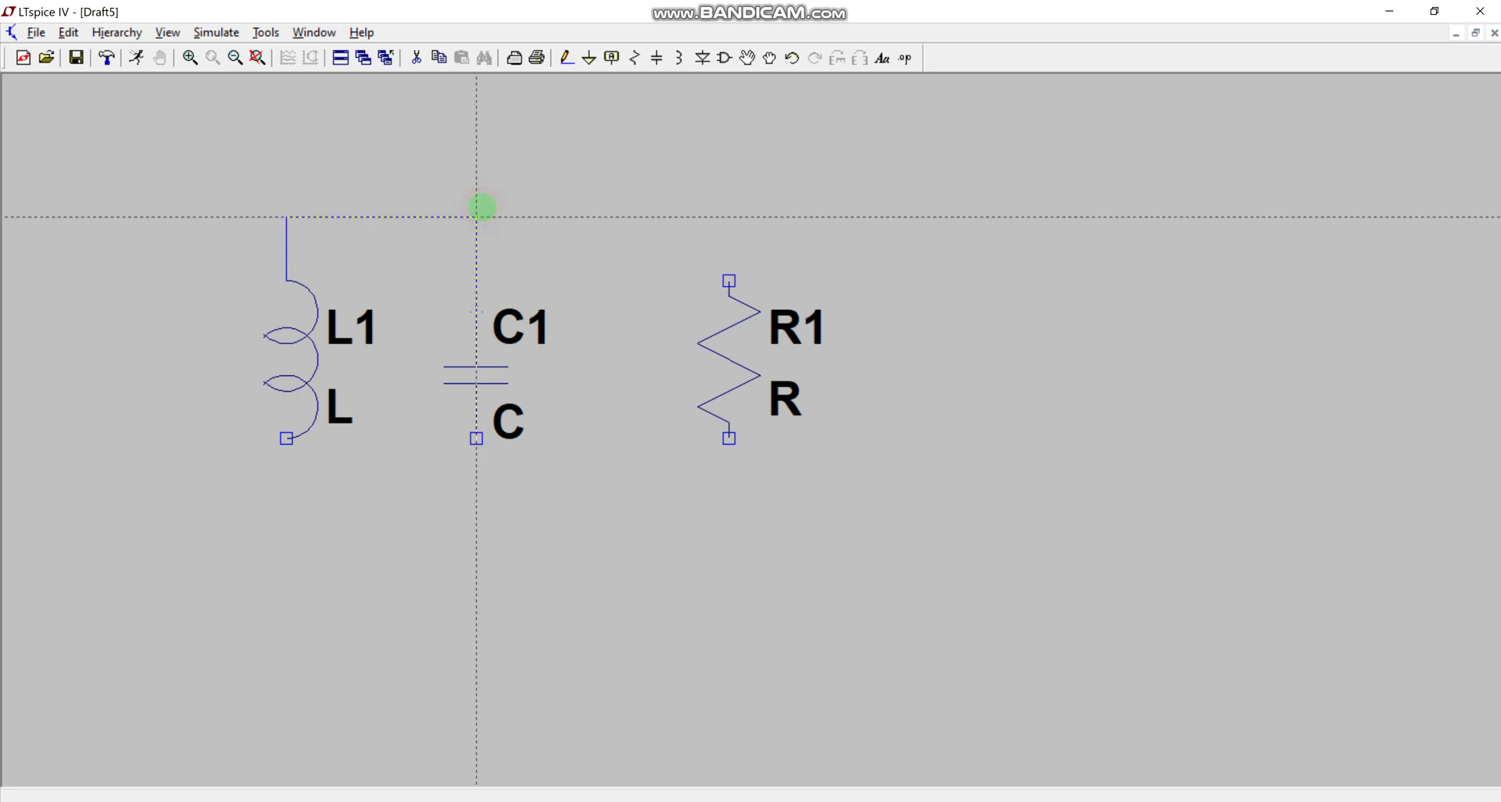
{"action": "left_click", "coordinate": [483, 207]}
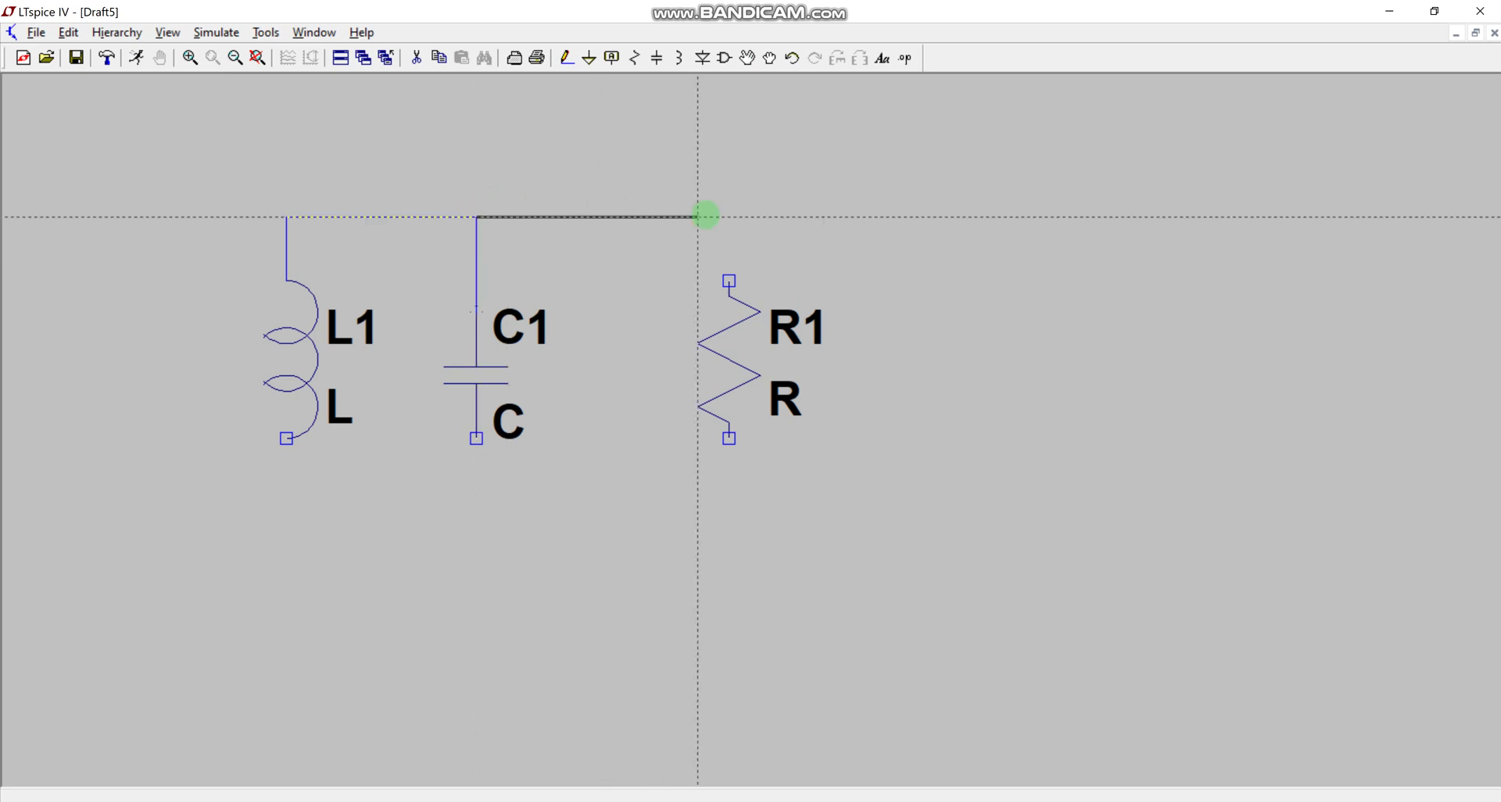
{"action": "left_click", "coordinate": [722, 218]}
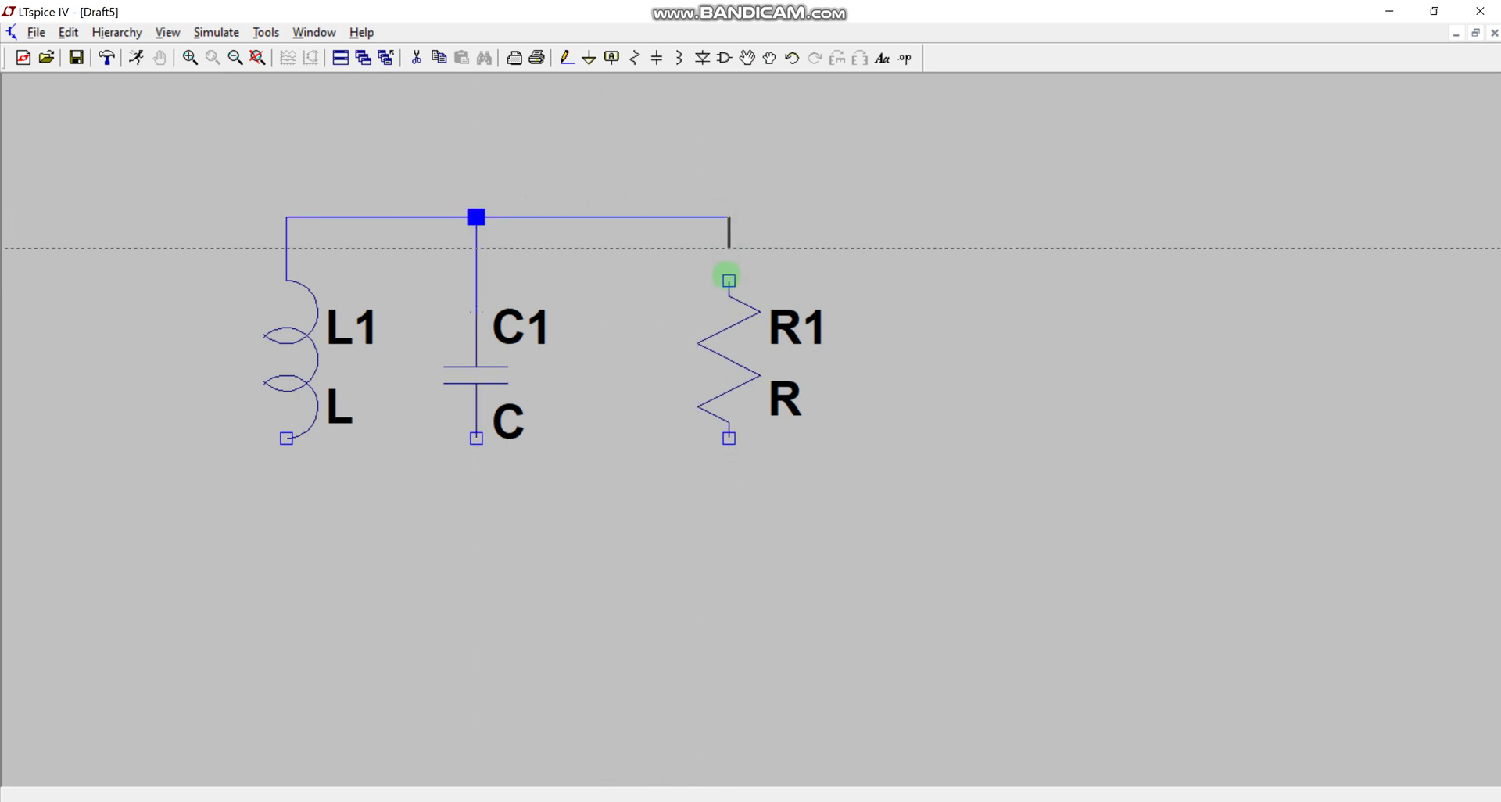
{"action": "left_click", "coordinate": [728, 280]}
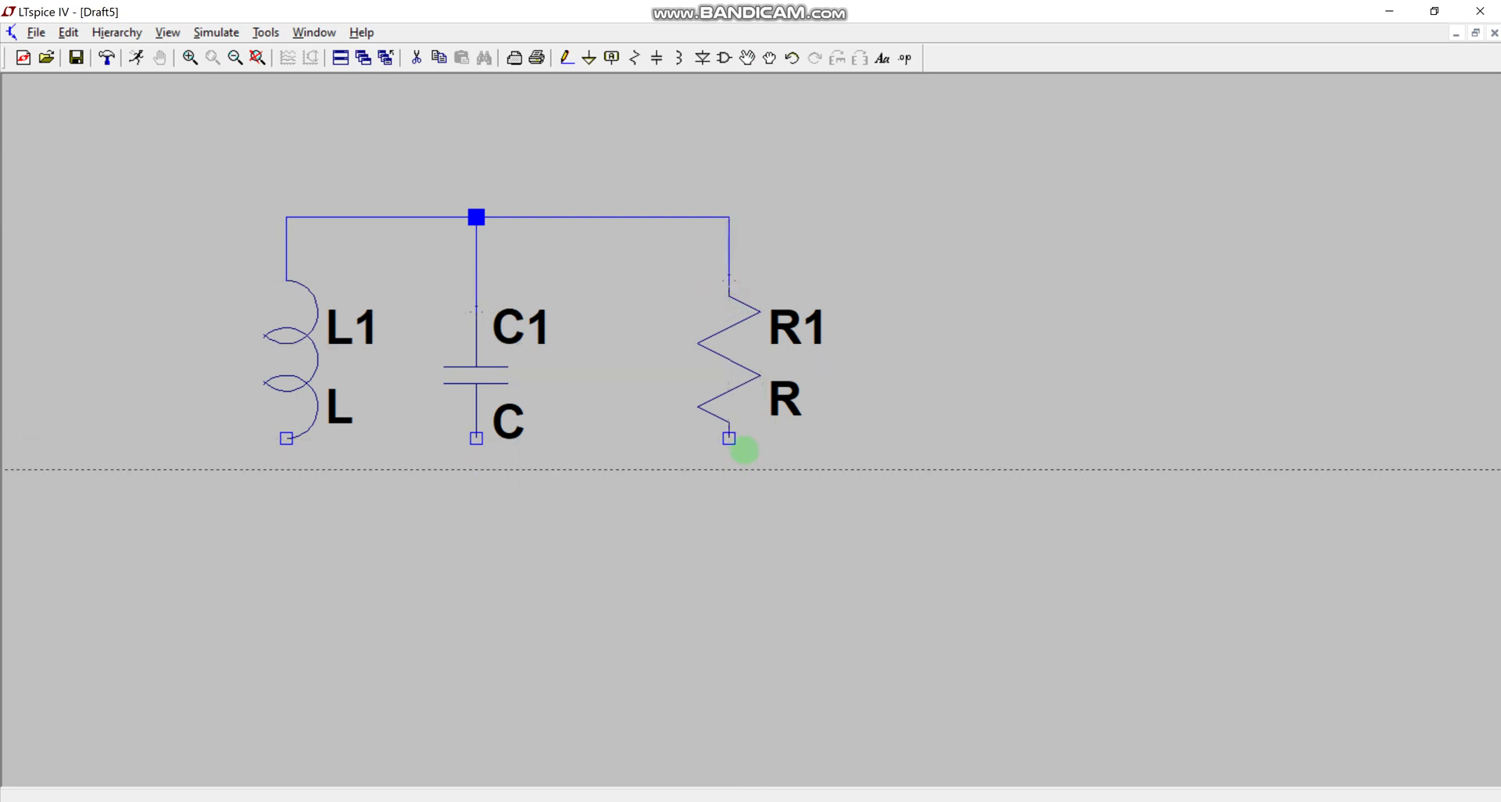
Wire the lower terminals of R1, C1 and L1 together along a common horizontal line below the components.
{"action": "left_click", "coordinate": [728, 437]}
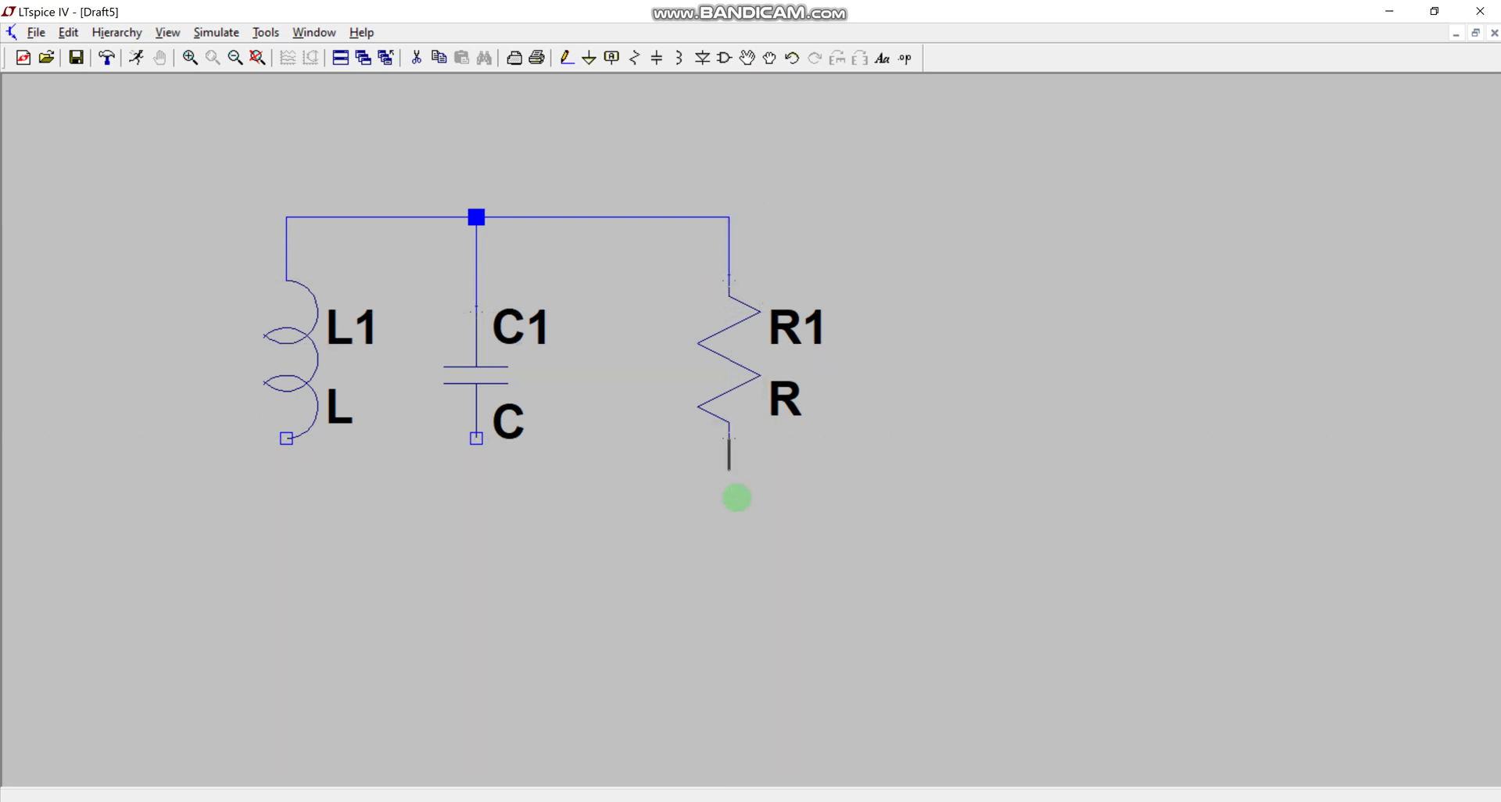
{"action": "left_click", "coordinate": [734, 500]}
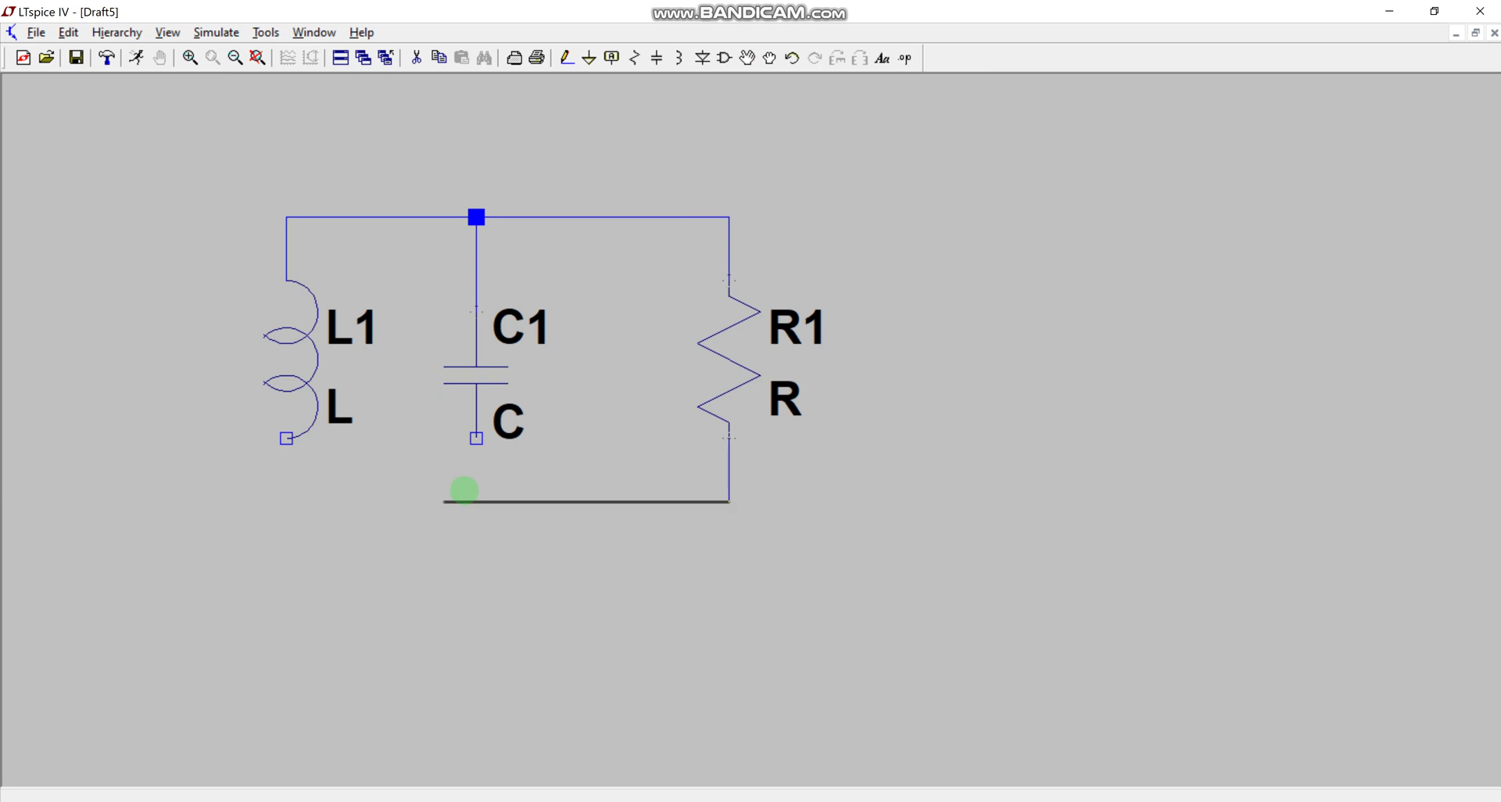
{"action": "right_click", "coordinate": [466, 496]}
{"action": "left_click", "coordinate": [466, 496]}
{"action": "left_click", "coordinate": [286, 496]}
{"action": "left_click", "coordinate": [286, 437]}
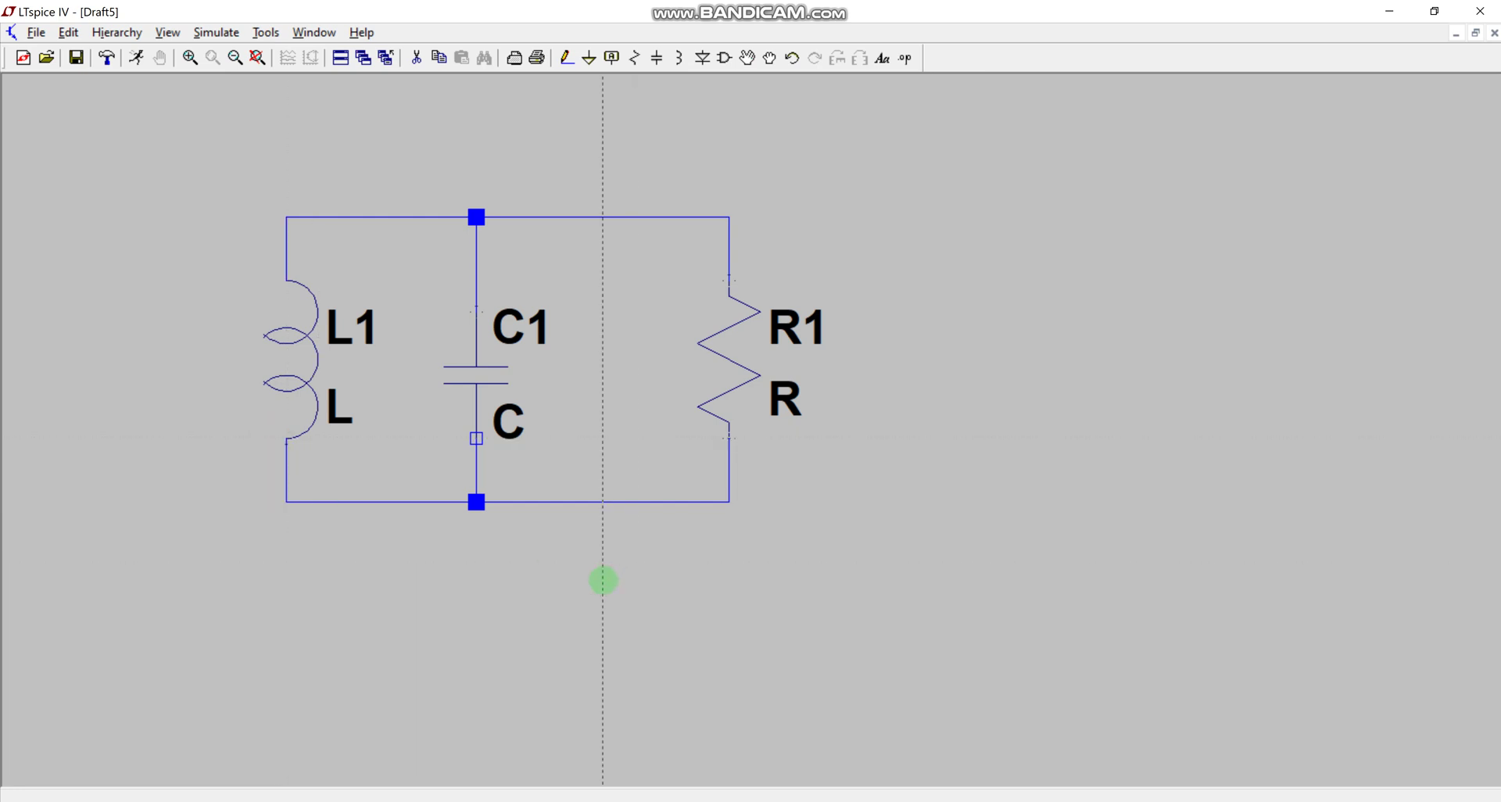
{"action": "right_click", "coordinate": [603, 580]}
Place a ground symbol below C1 and wire it to the lower common node.
{"action": "left_click", "coordinate": [589, 59]}
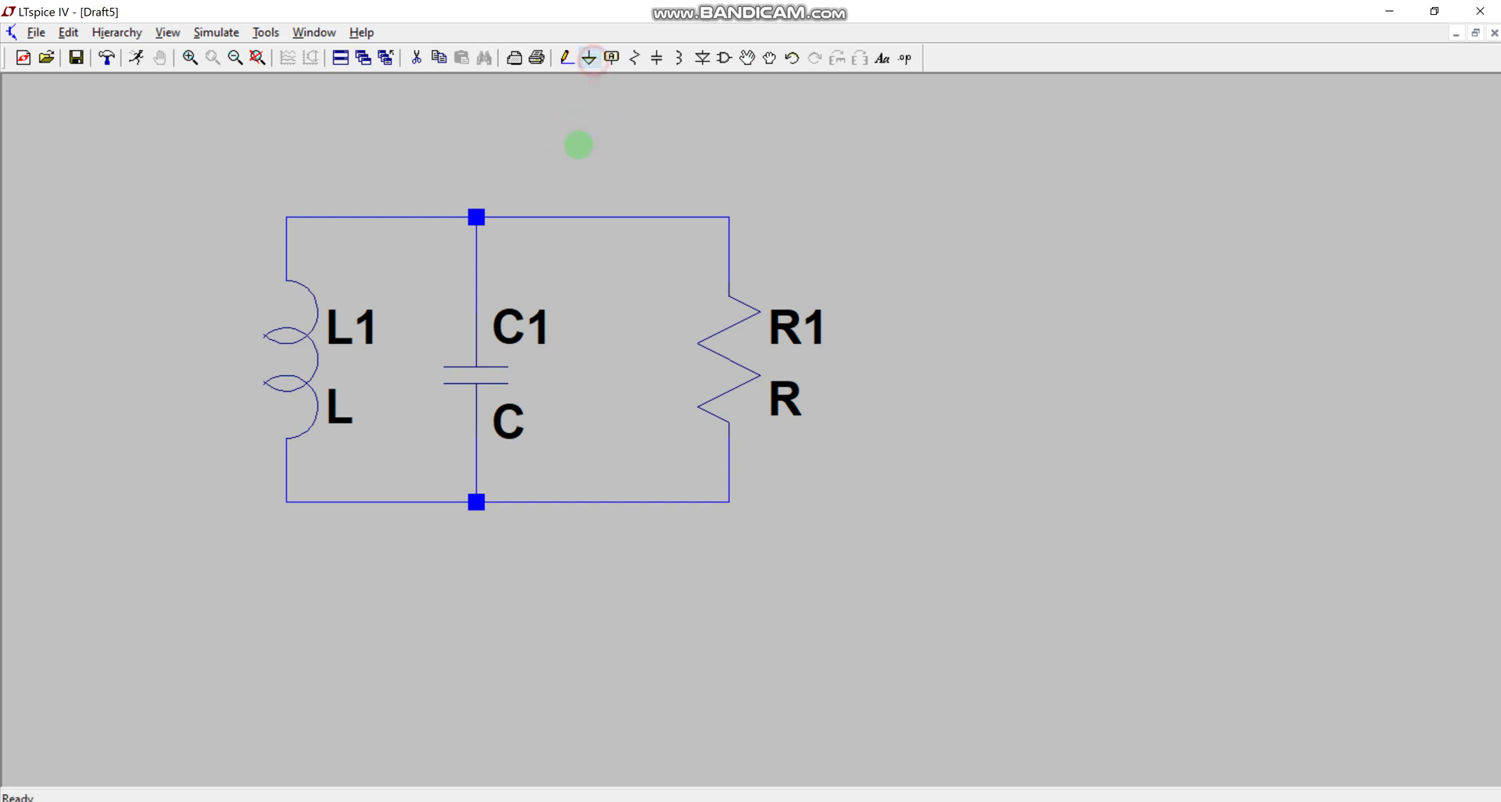
{"action": "left_click", "coordinate": [476, 563]}
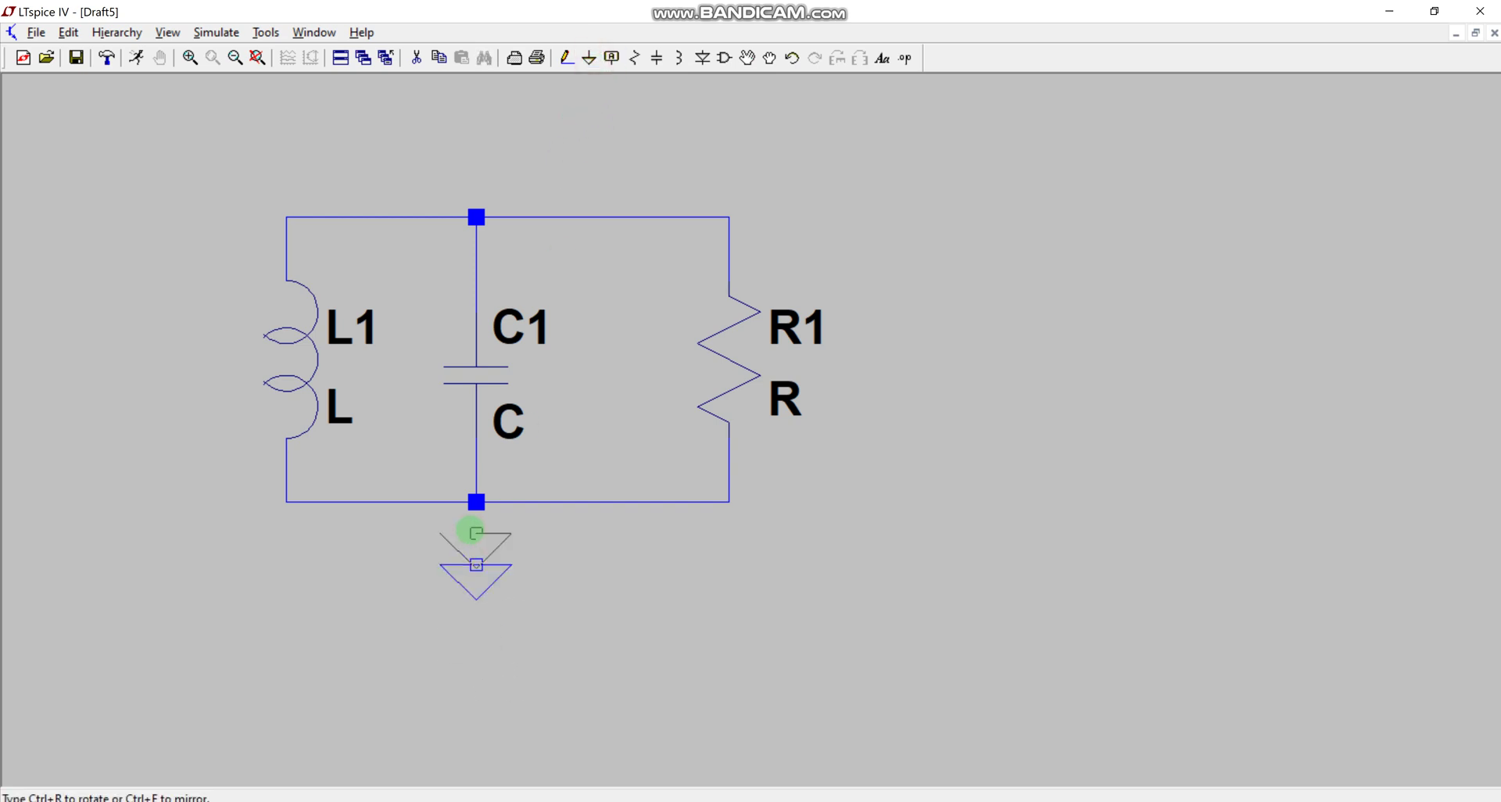
{"action": "right_click", "coordinate": [569, 51]}
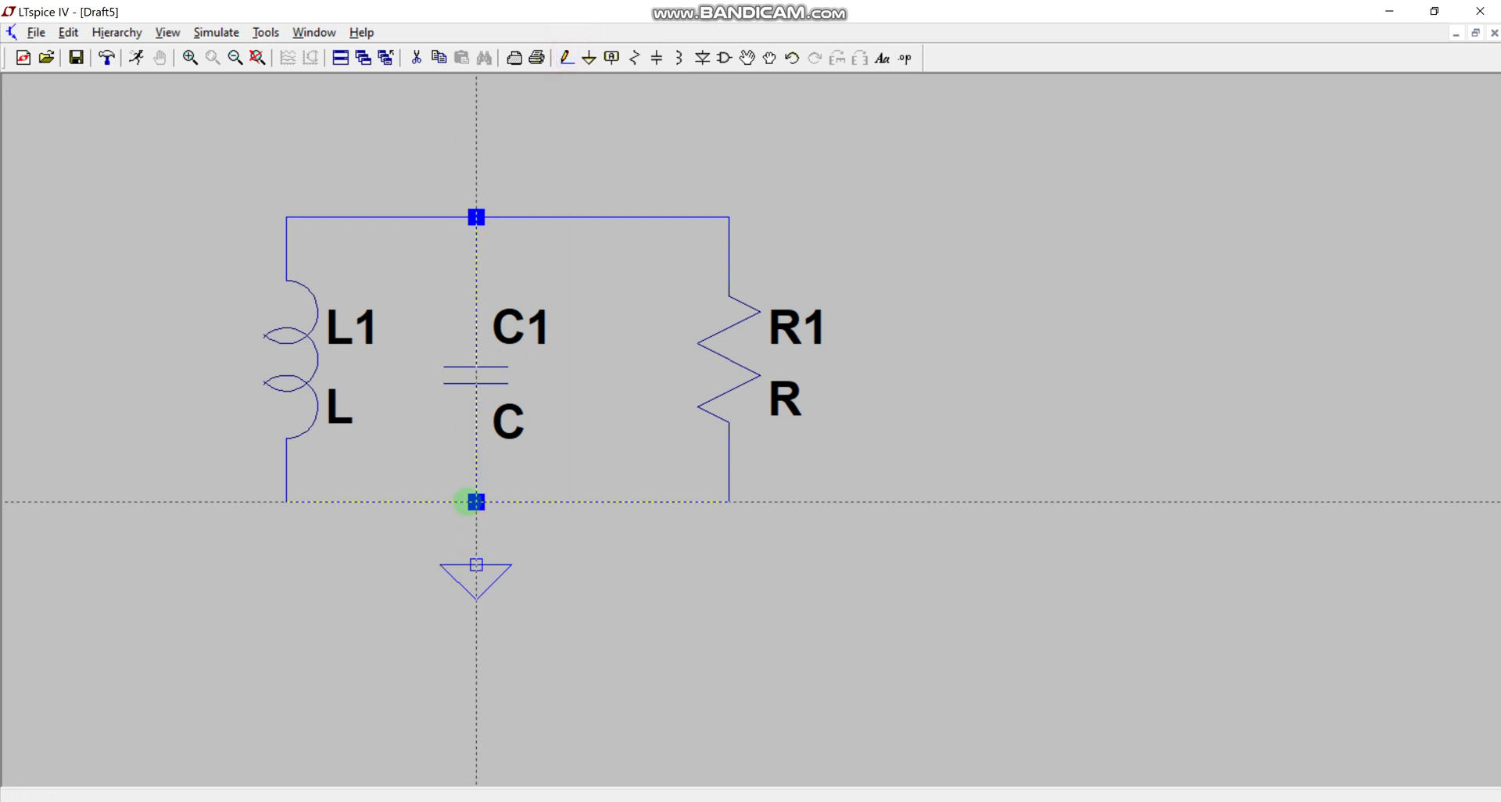
{"action": "left_click", "coordinate": [457, 564]}
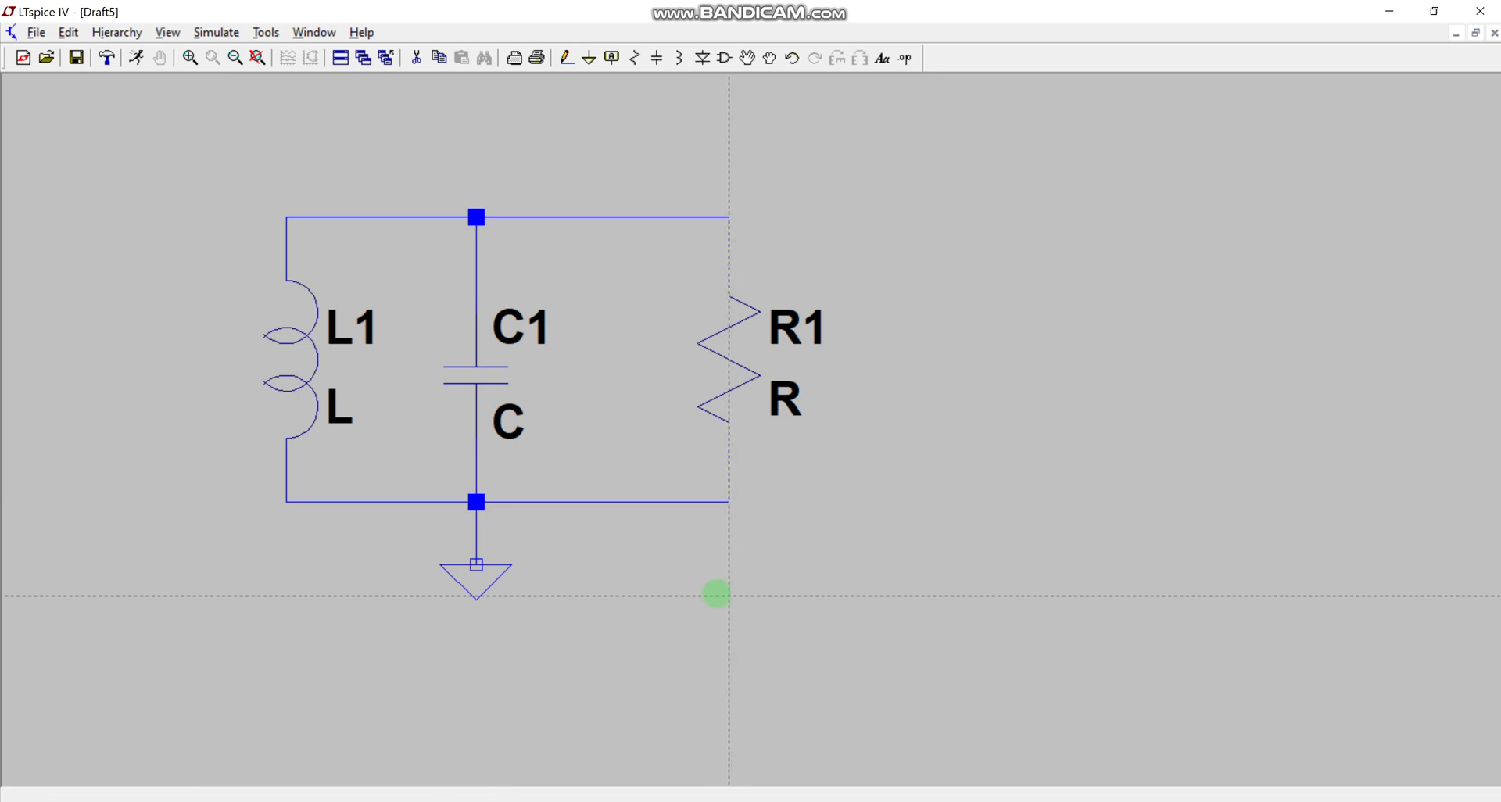
{"action": "right_click", "coordinate": [714, 594]}
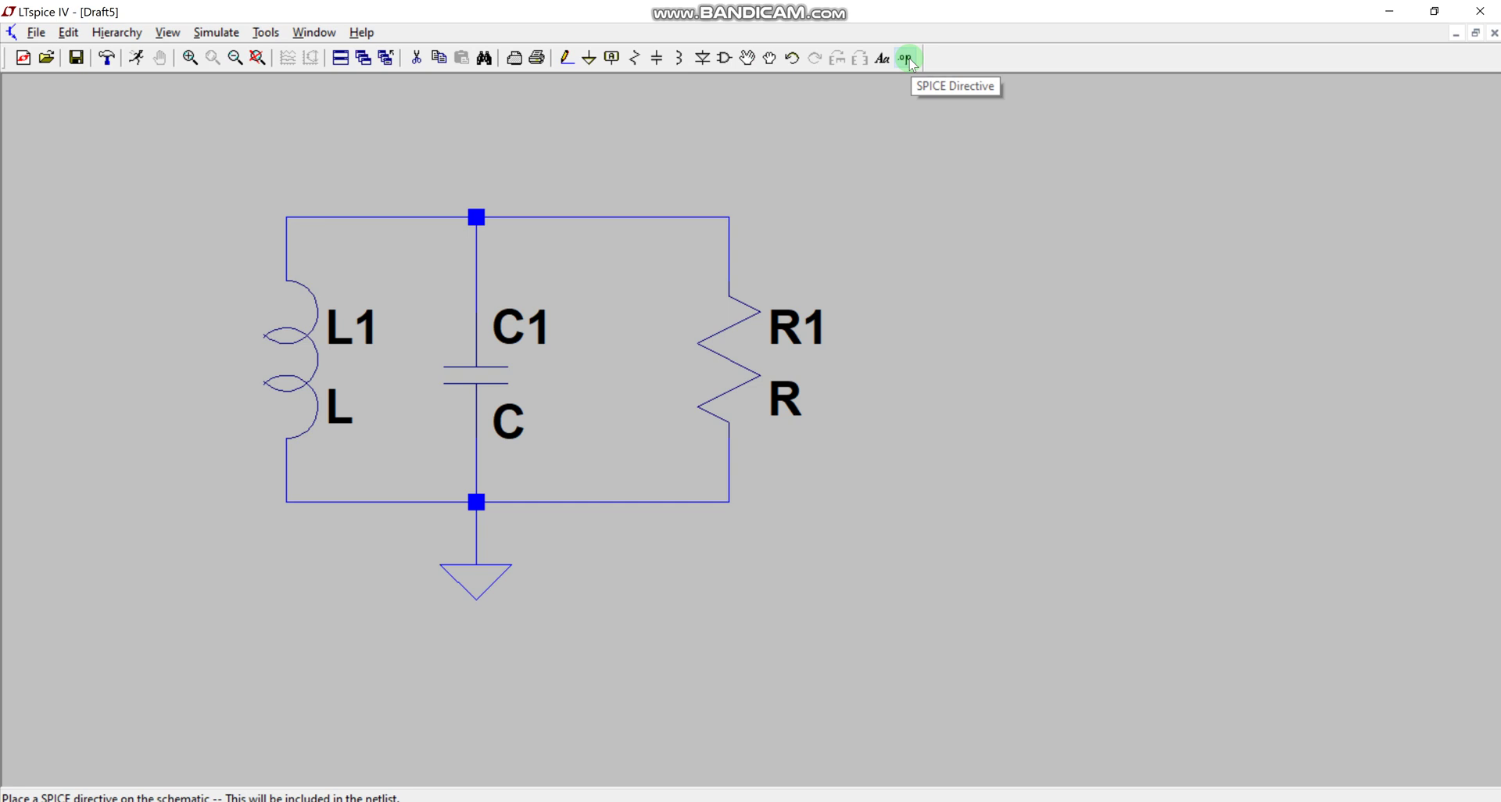
Add the SPICE directive ".IC I(L1) = 20m V(C1) = 12" above the circuit.
{"action": "left_click", "coordinate": [907, 59]}
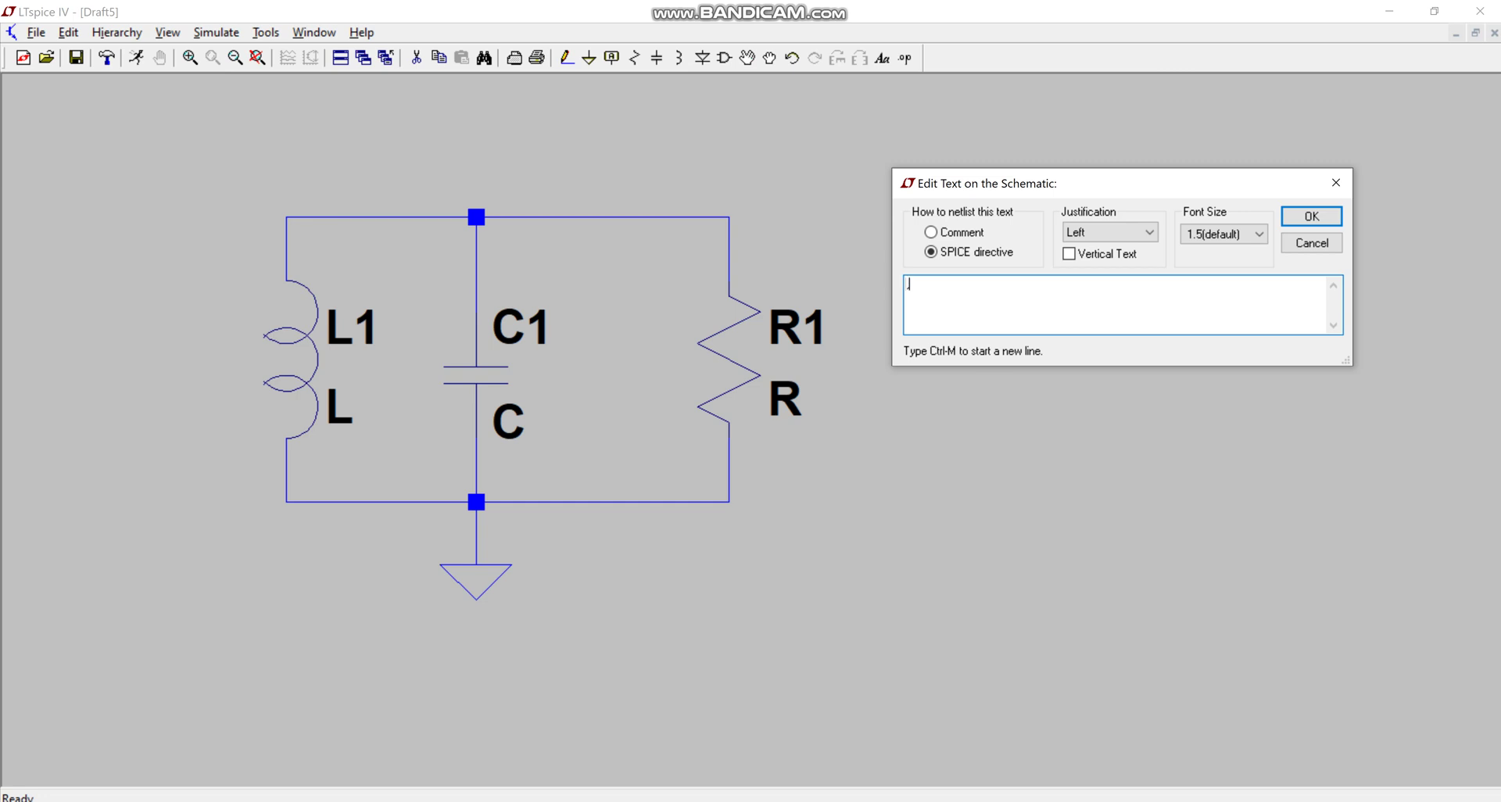
{"action": "type", "text": ".IC"}
{"action": "type", "text": "I(L1) = 20m"}
{"action": "type", "text": "V(C1) = 12"}
{"action": "left_click", "coordinate": [1293, 216]}
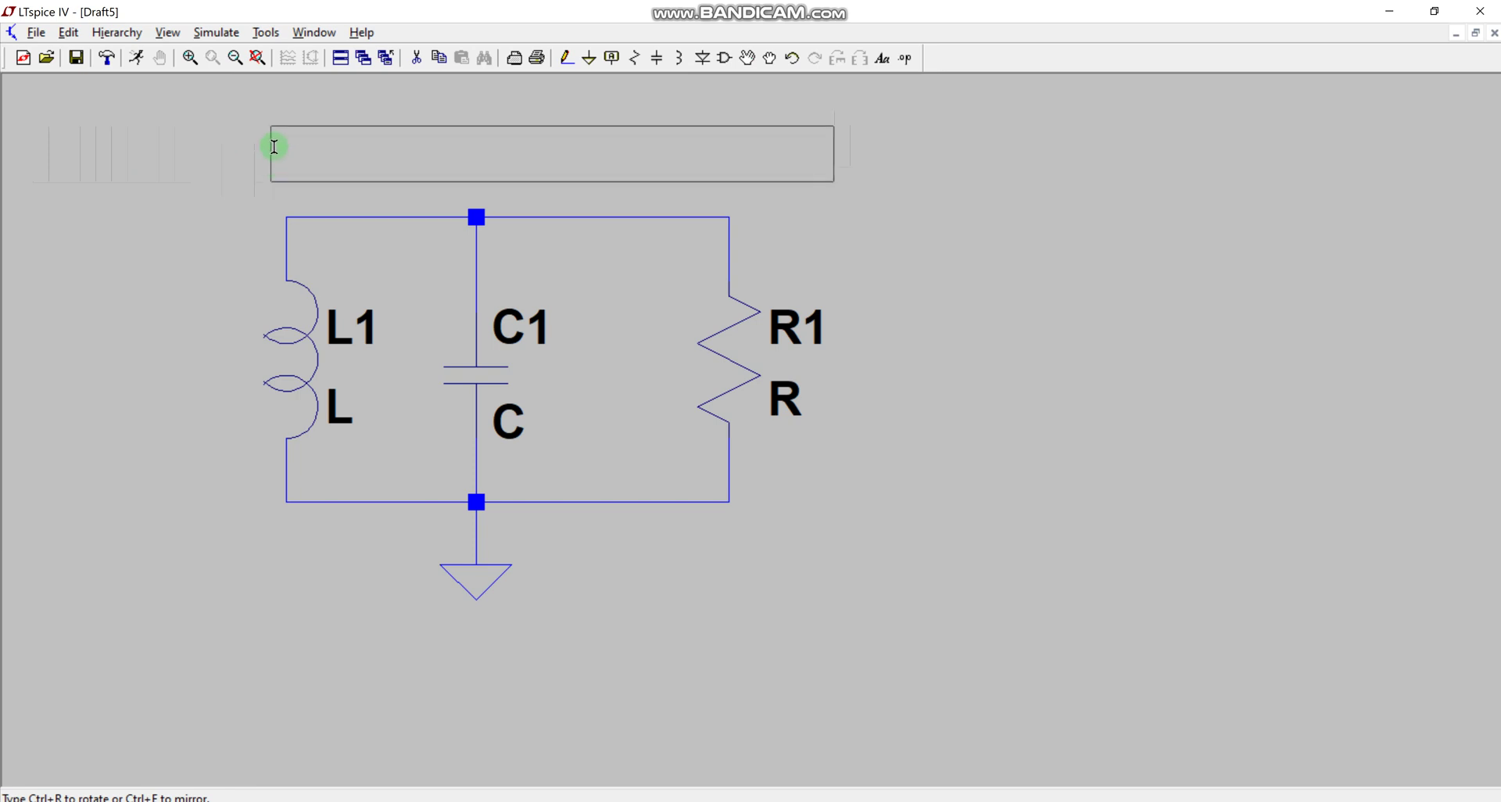
{"action": "left_click", "coordinate": [275, 146]}
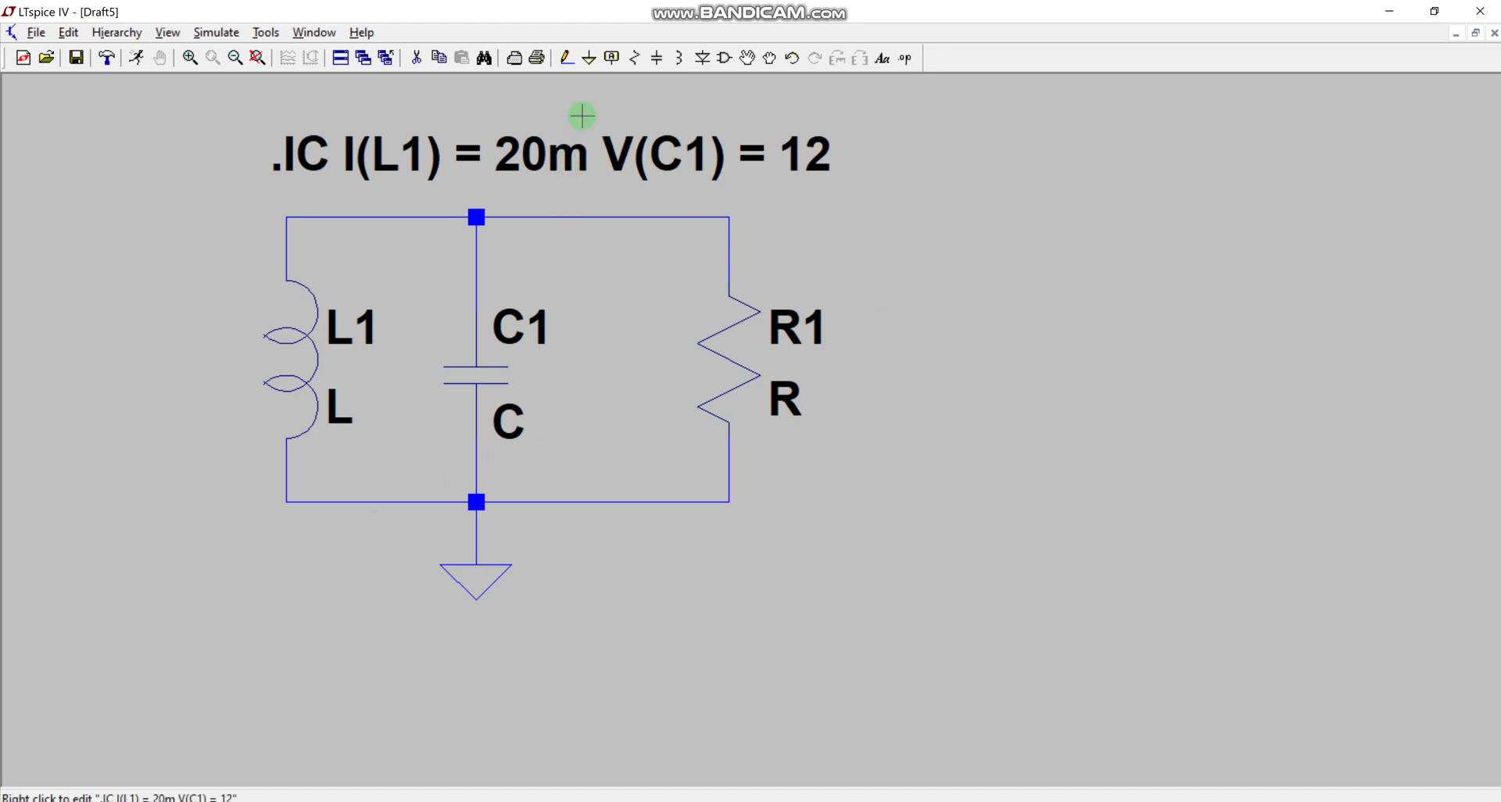
Label the upper common node above C1 as V1.
{"action": "left_click", "coordinate": [614, 58]}
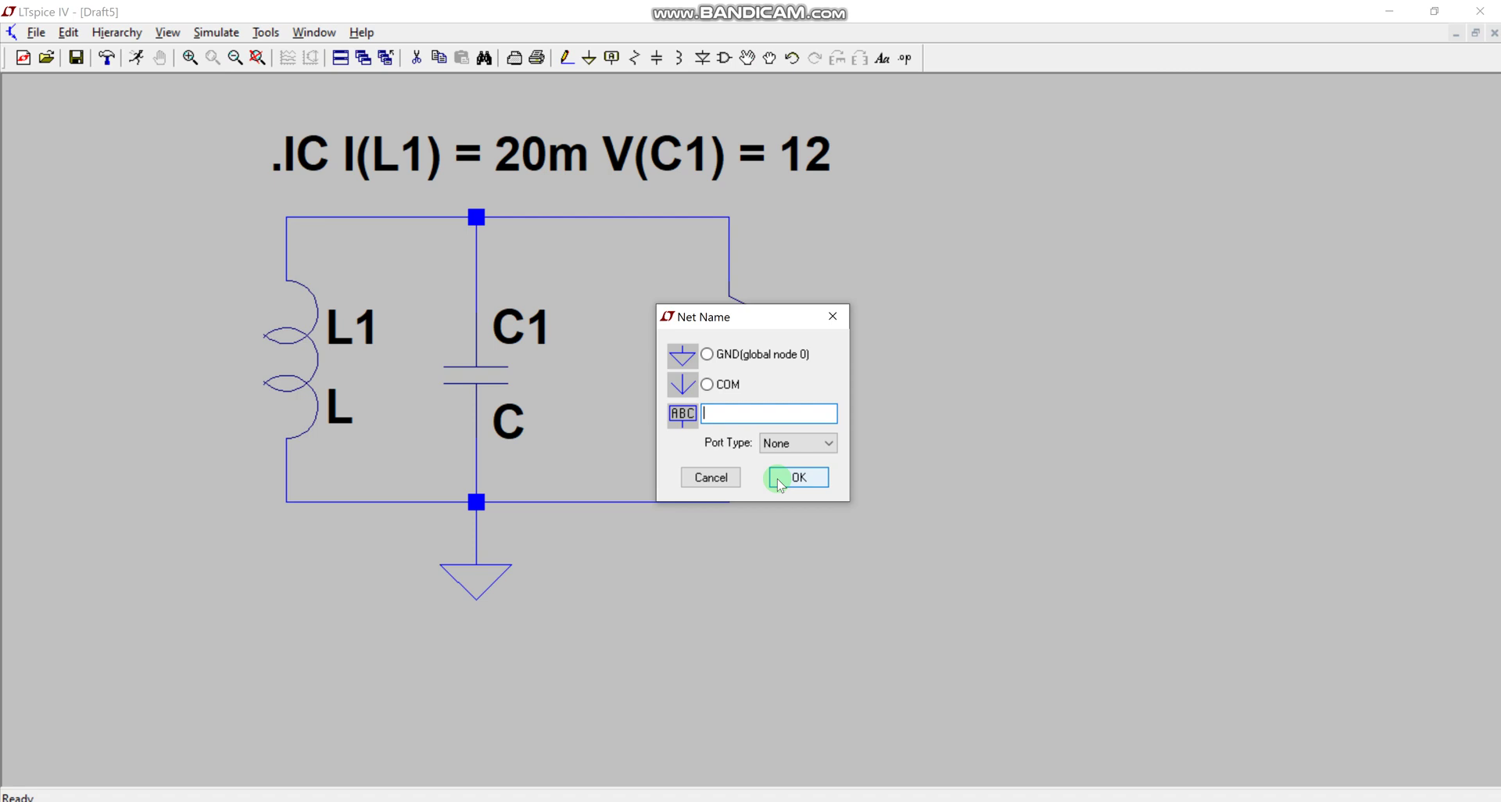
{"action": "type", "text": "V1"}
{"action": "left_click", "coordinate": [819, 476]}
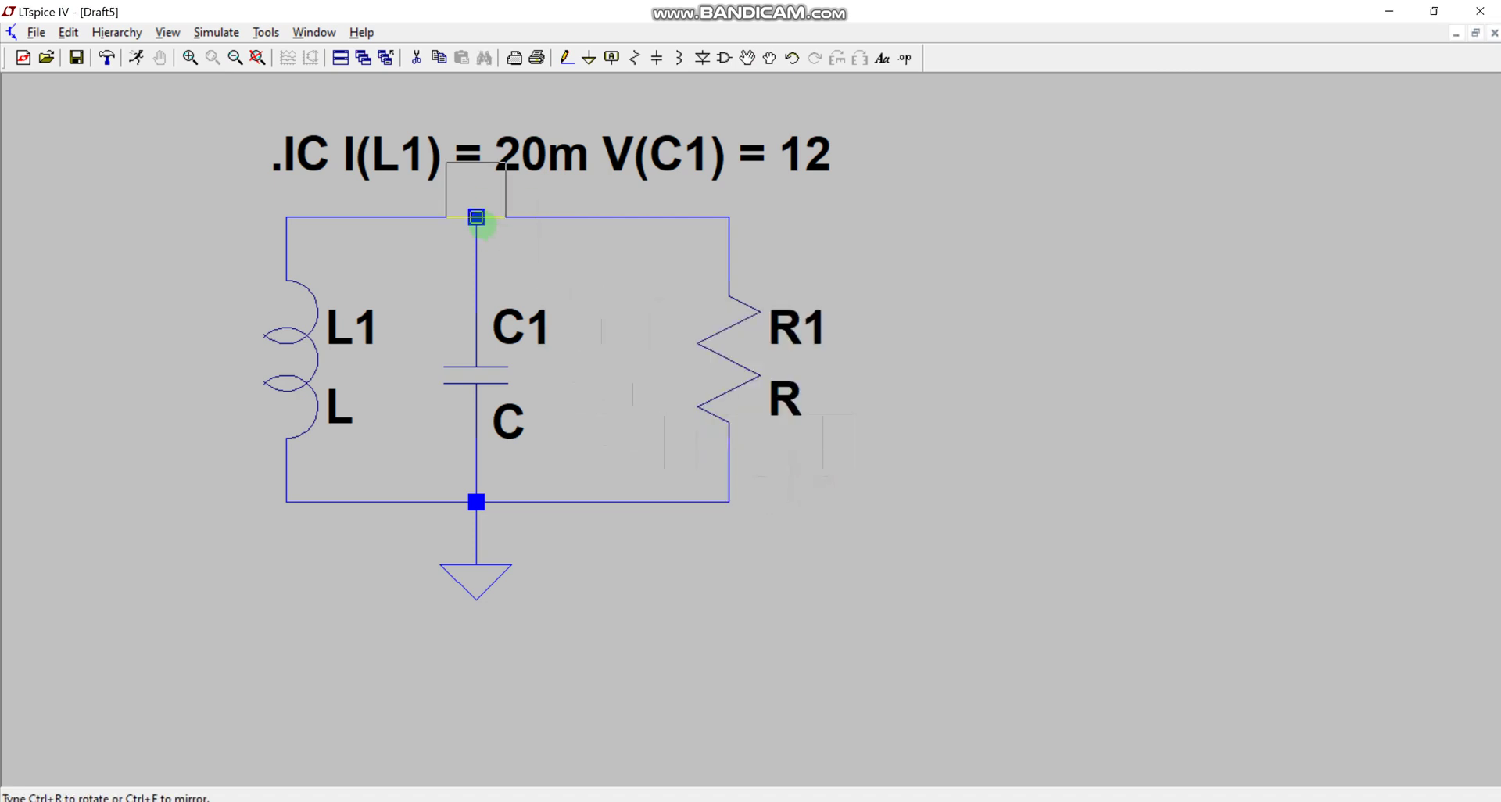
{"action": "left_click", "coordinate": [476, 218]}
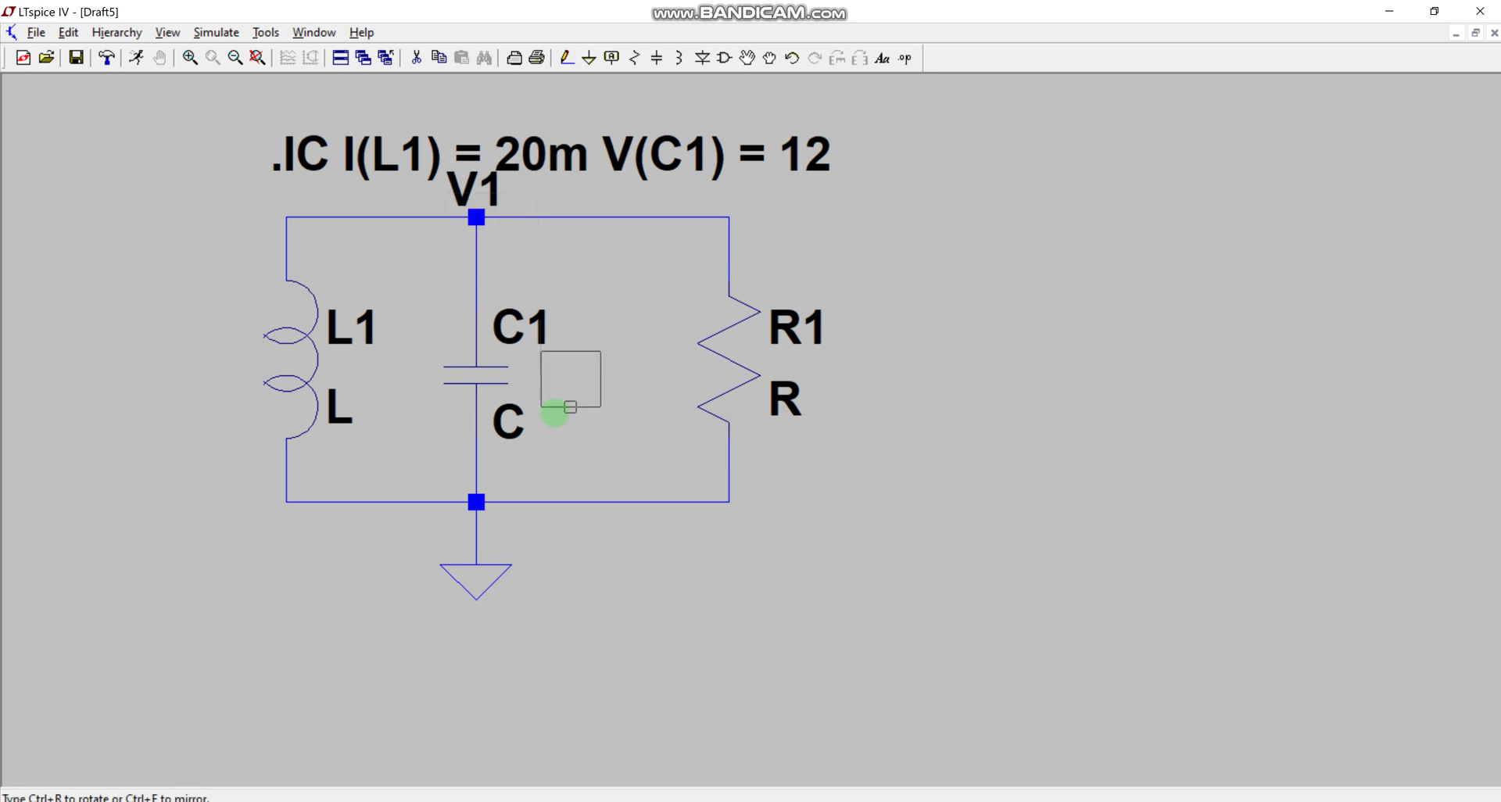
{"action": "key", "text": "Escape"}
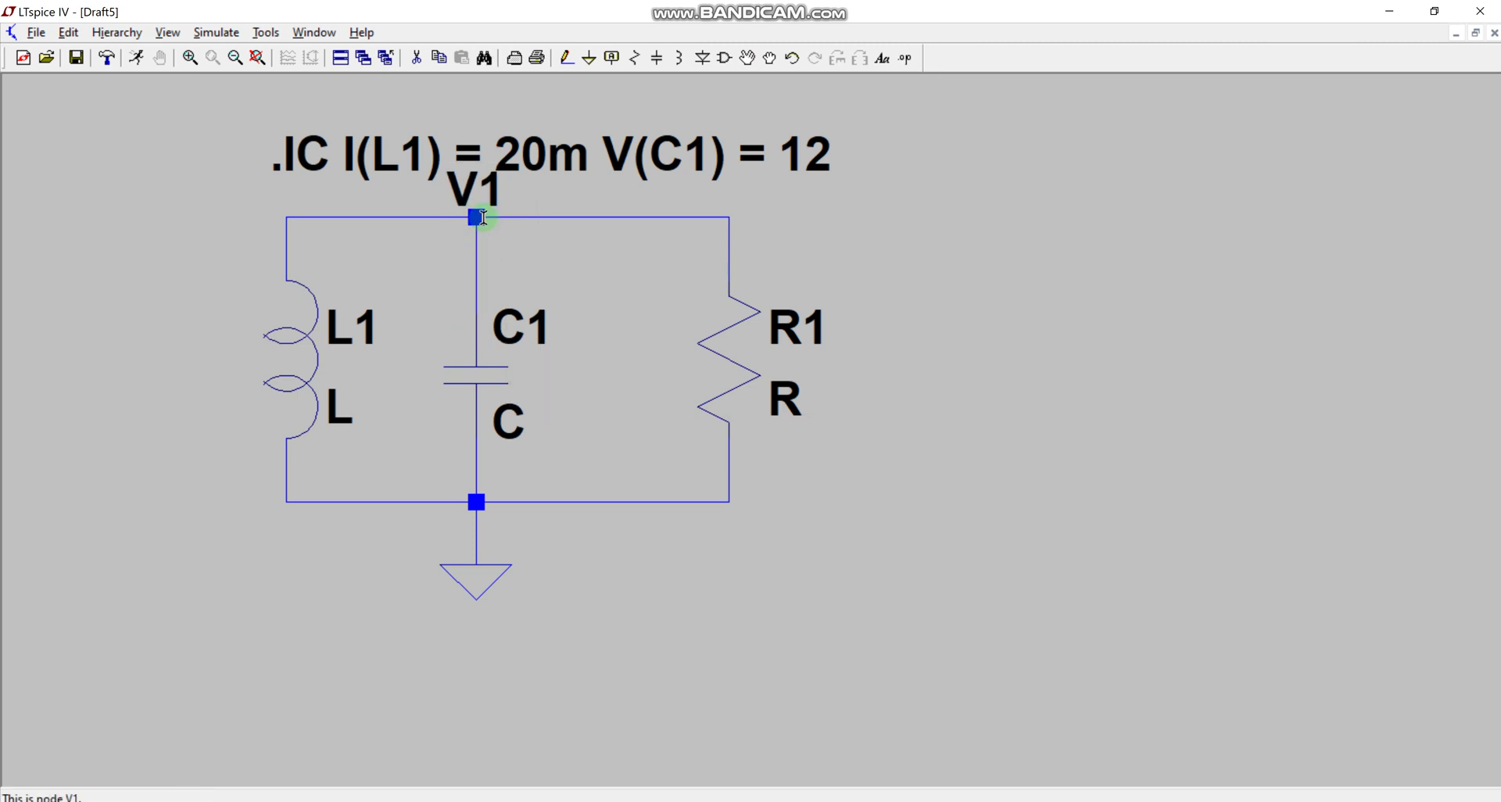
{"action": "left_click", "coordinate": [610, 58]}
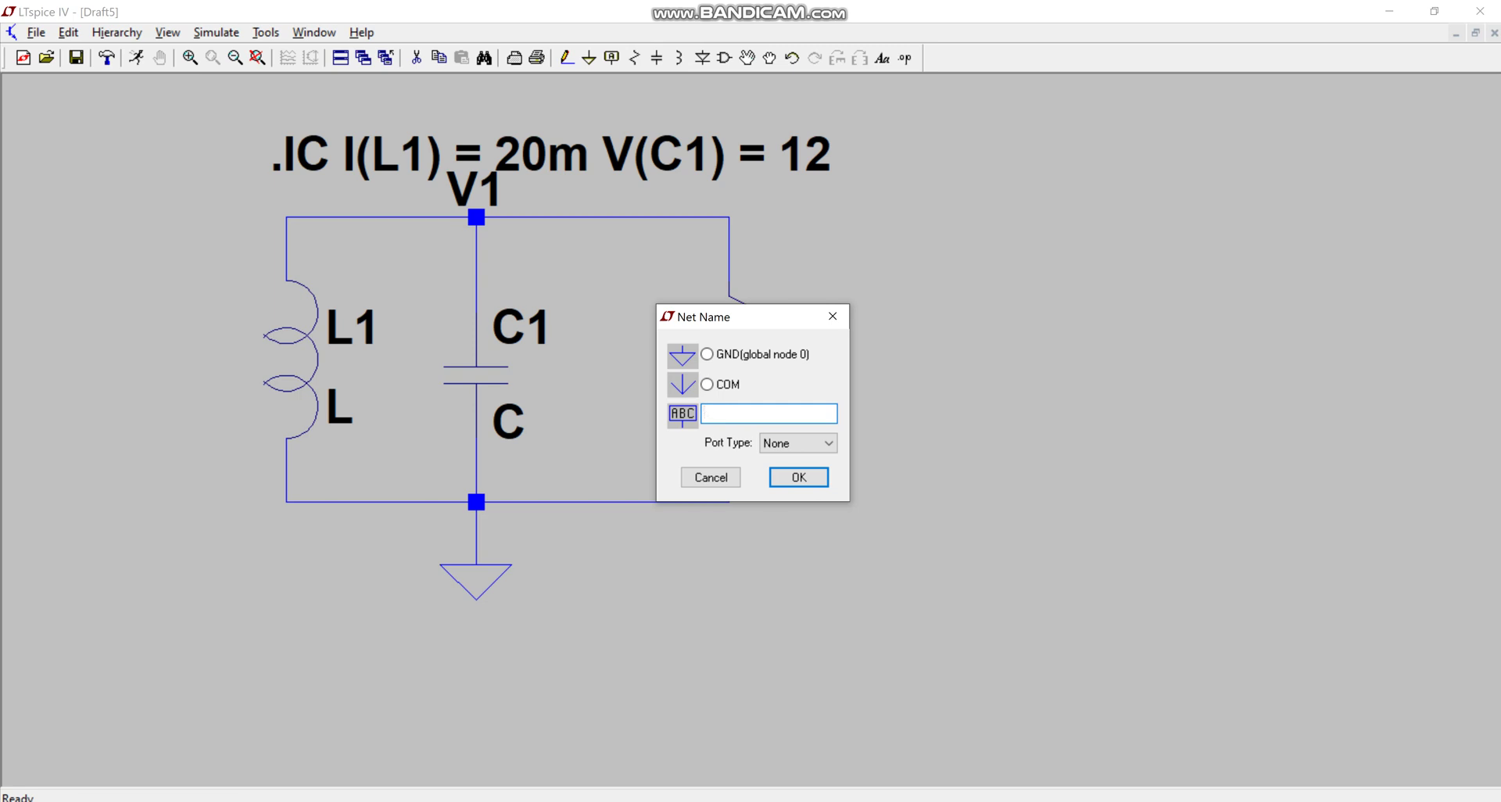
{"action": "left_click", "coordinate": [833, 316]}
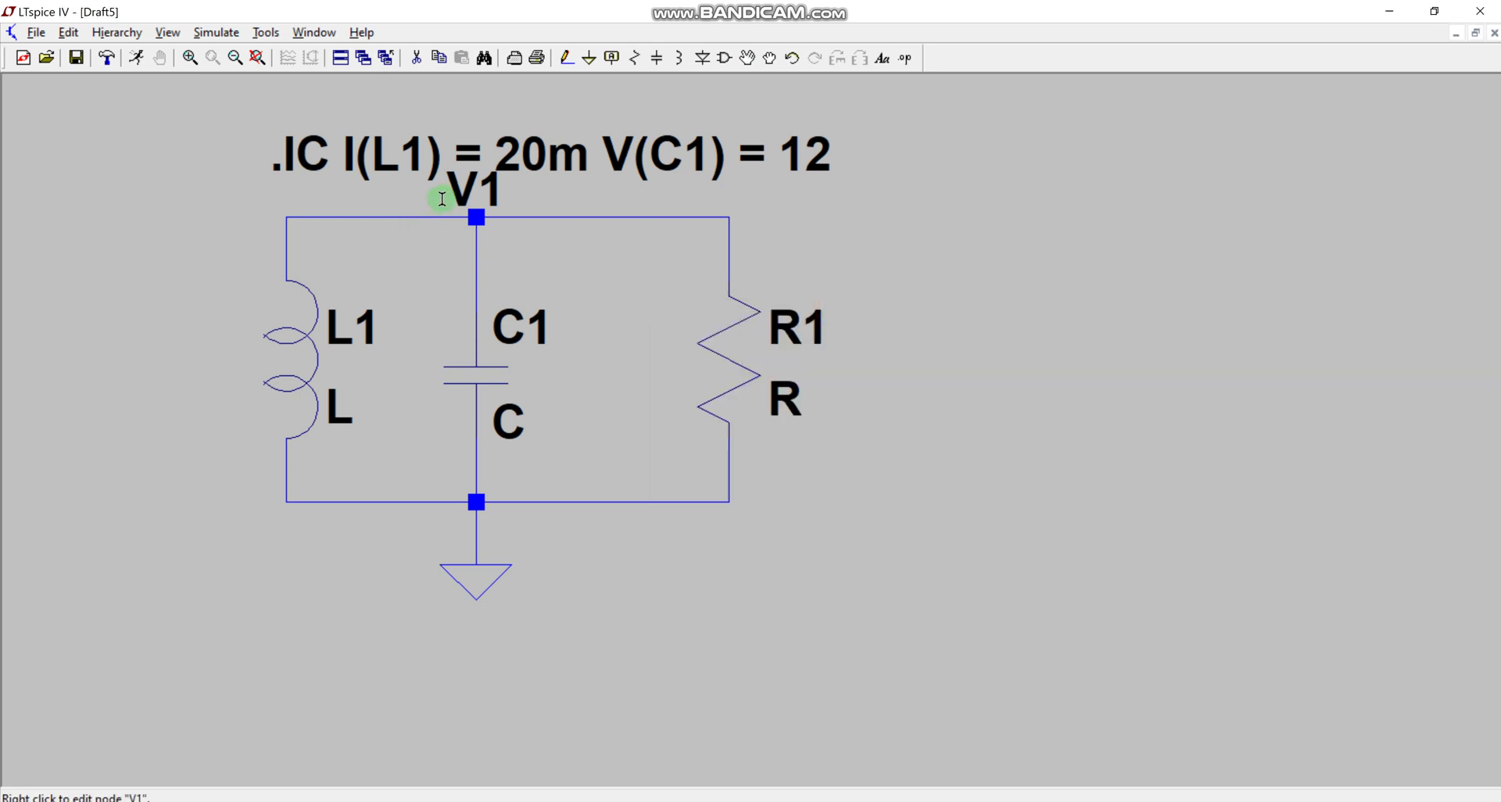
{"action": "right_click", "coordinate": [469, 187]}
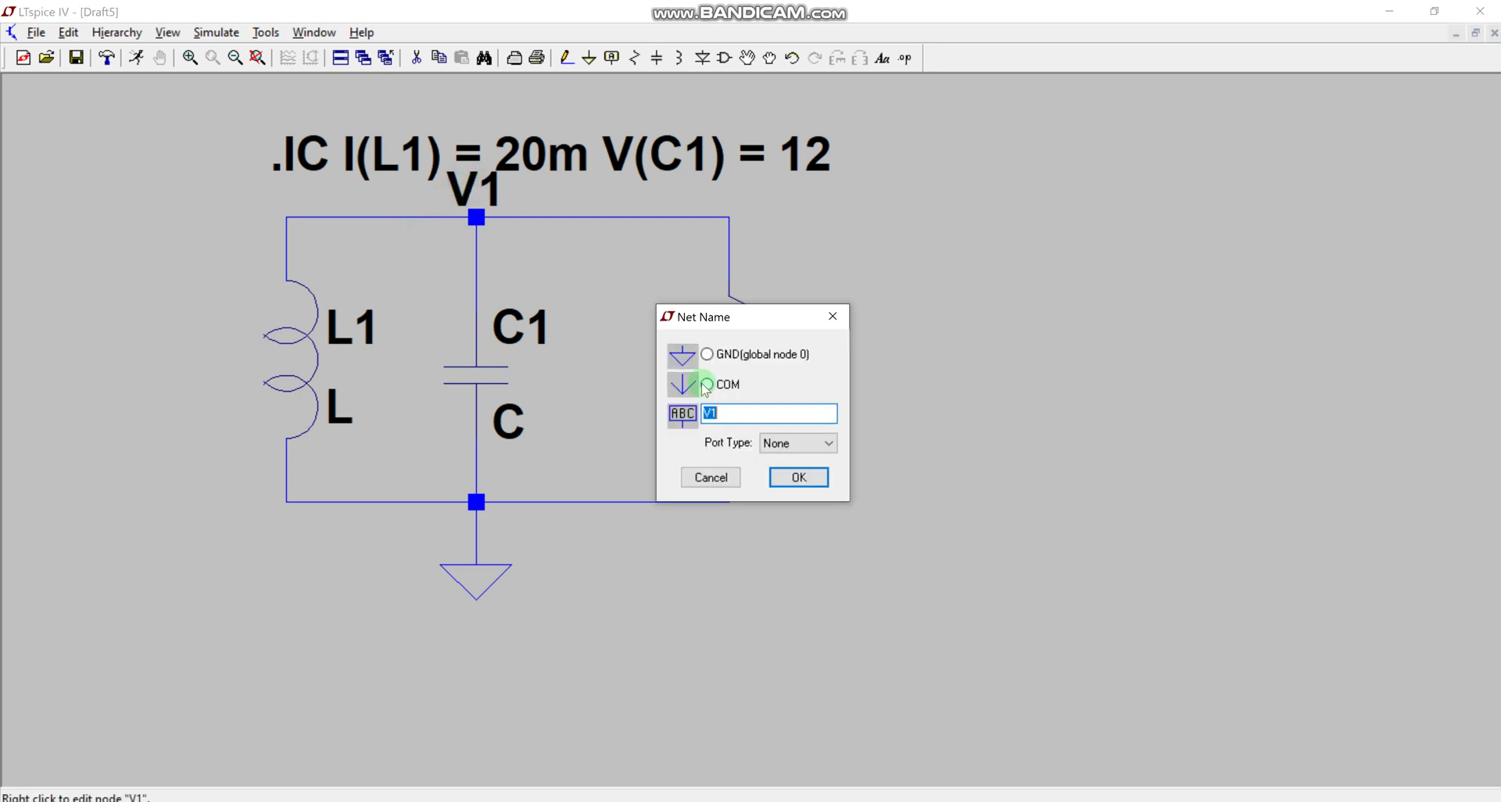
{"action": "left_click", "coordinate": [839, 315]}
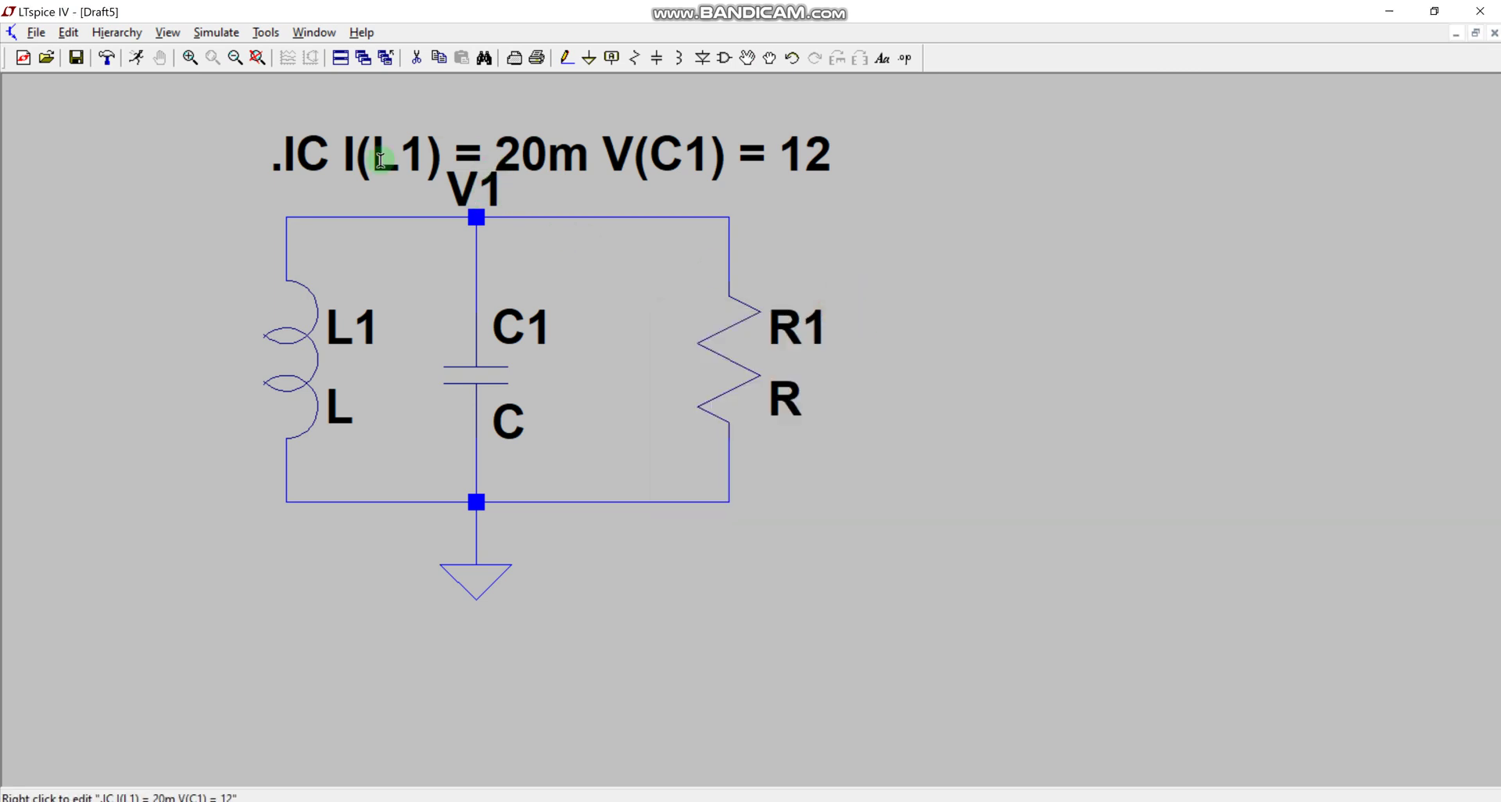
Edit the initial-condition directive so its voltage term refers to node V1 instead of C1: ".IC I(L1) = 20m V(V1) = 12".
{"action": "right_click", "coordinate": [282, 146]}
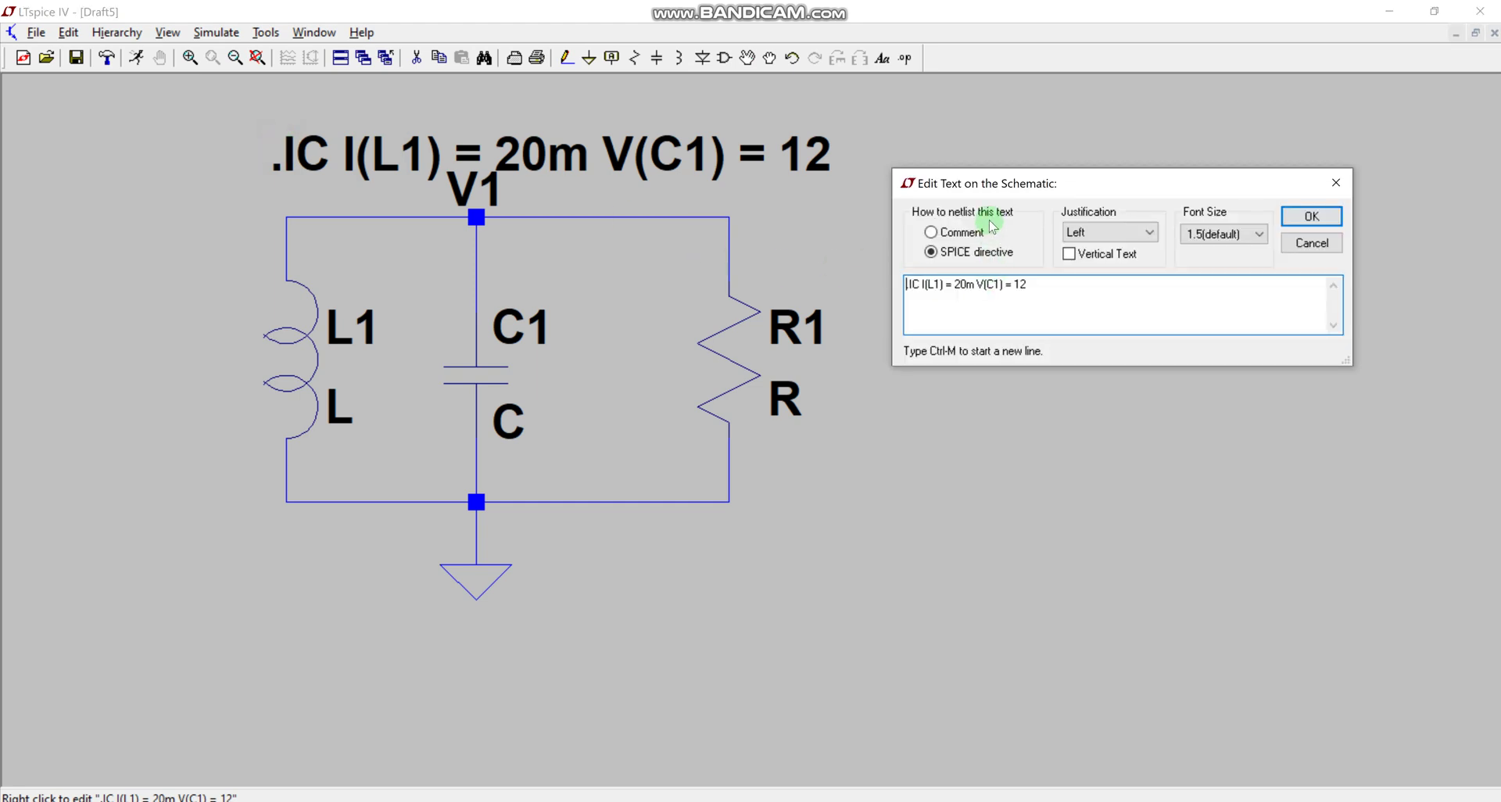
{"action": "left_click", "coordinate": [995, 285]}
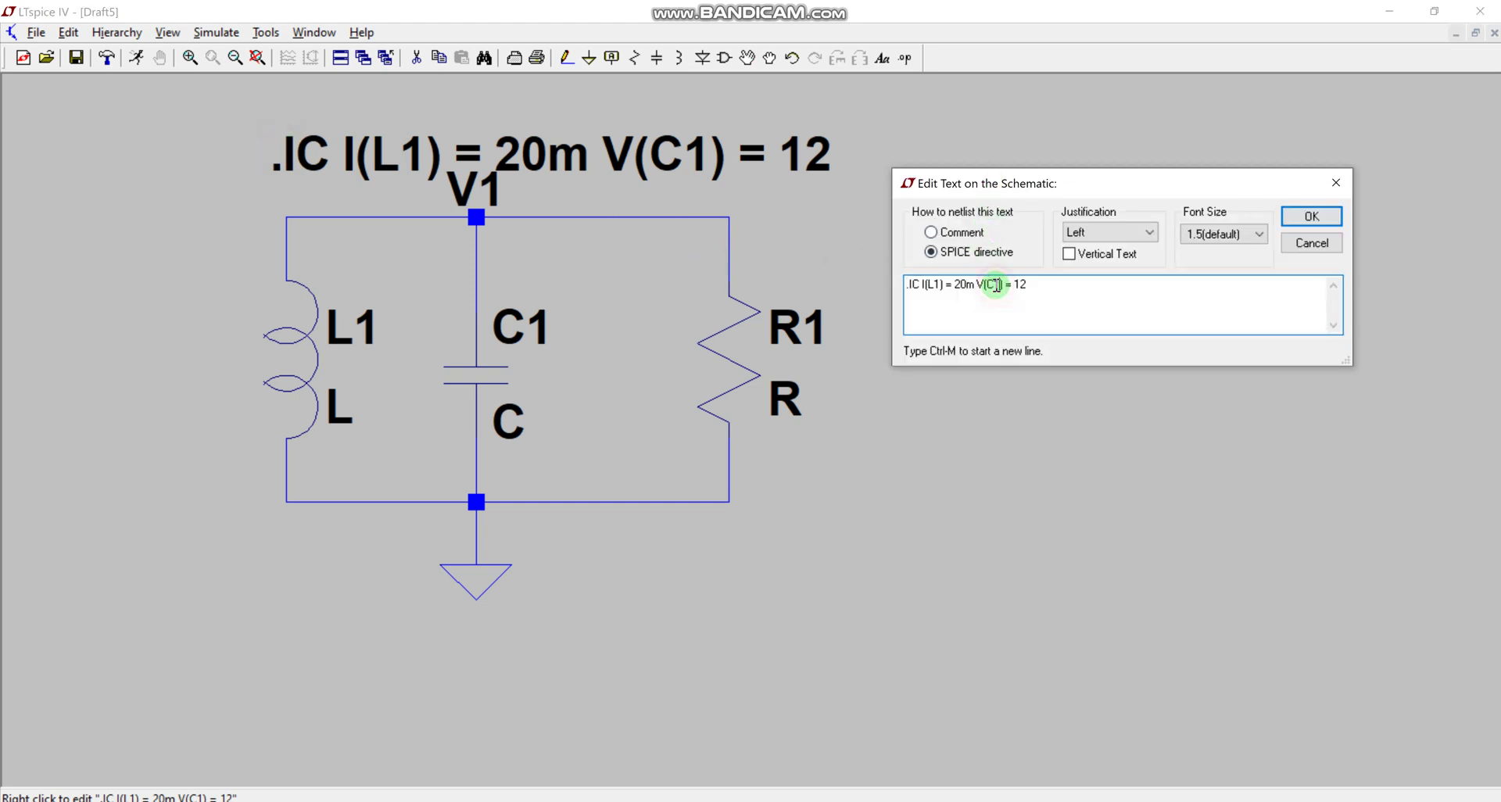
{"action": "key", "text": "BackSpace"}
{"action": "type", "text": "V"}
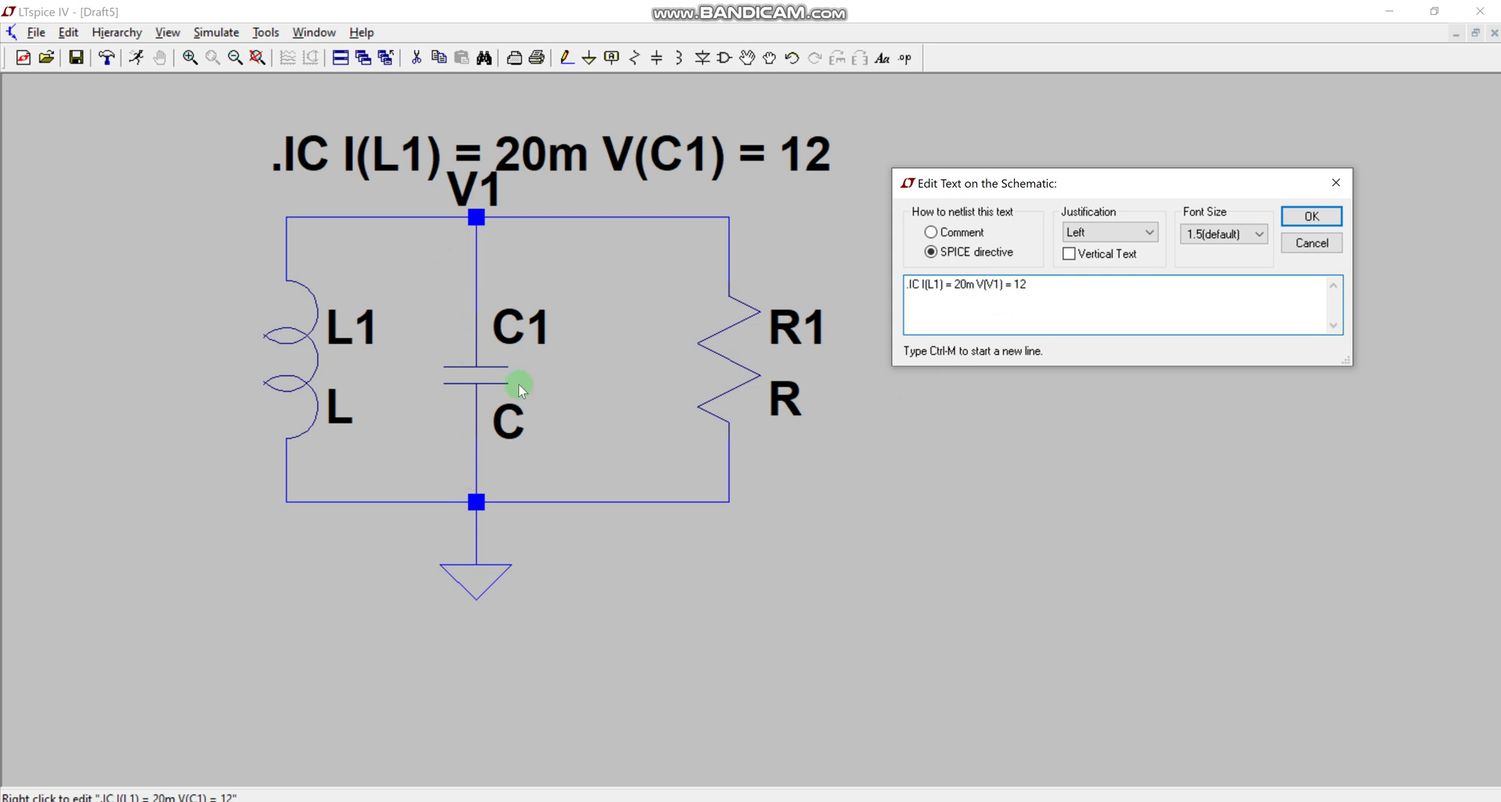
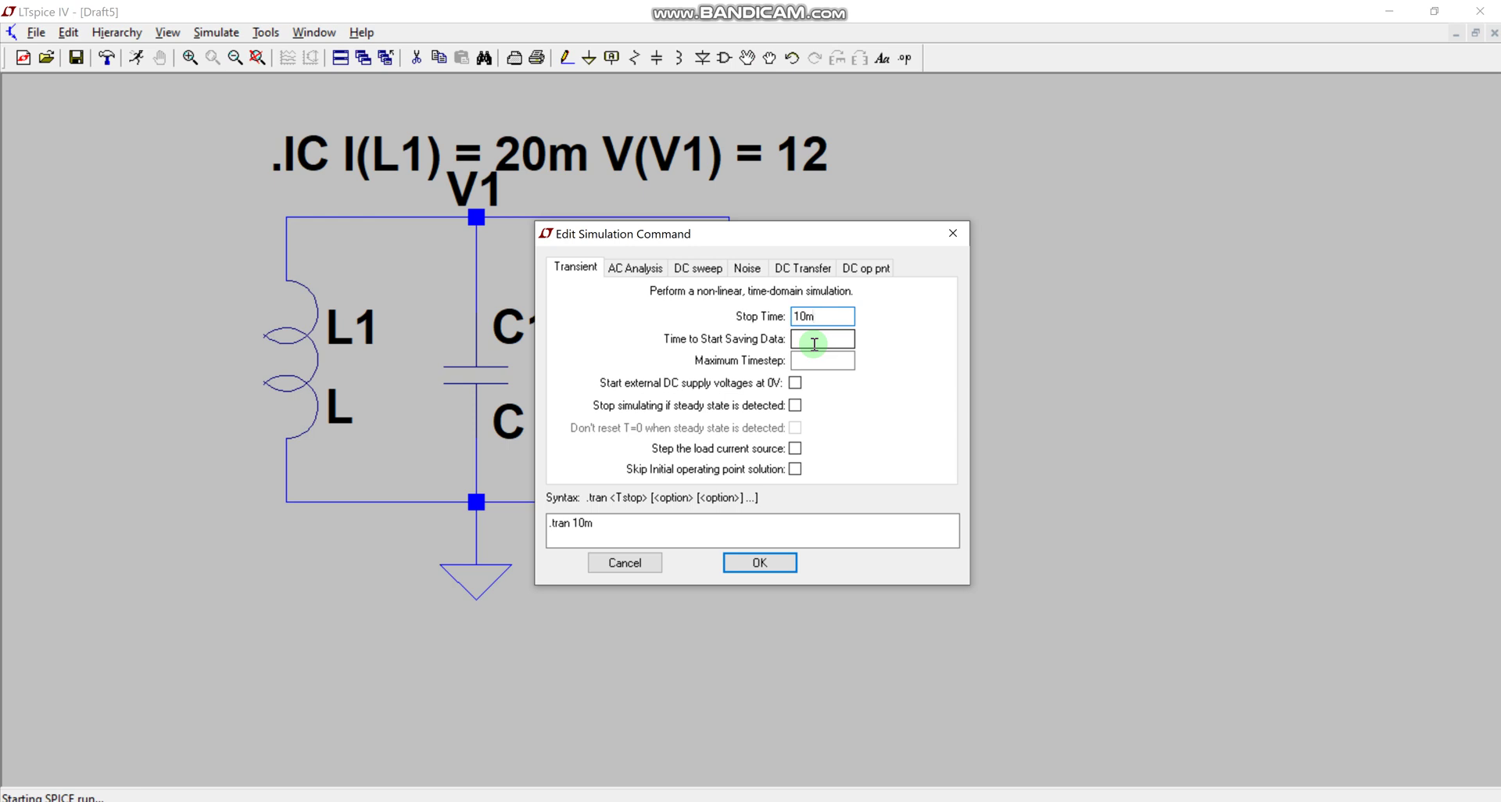
Add a transient analysis with a stop time of 10m, try to run it with the default models, and close the error log.
{"action": "left_click", "coordinate": [735, 565]}
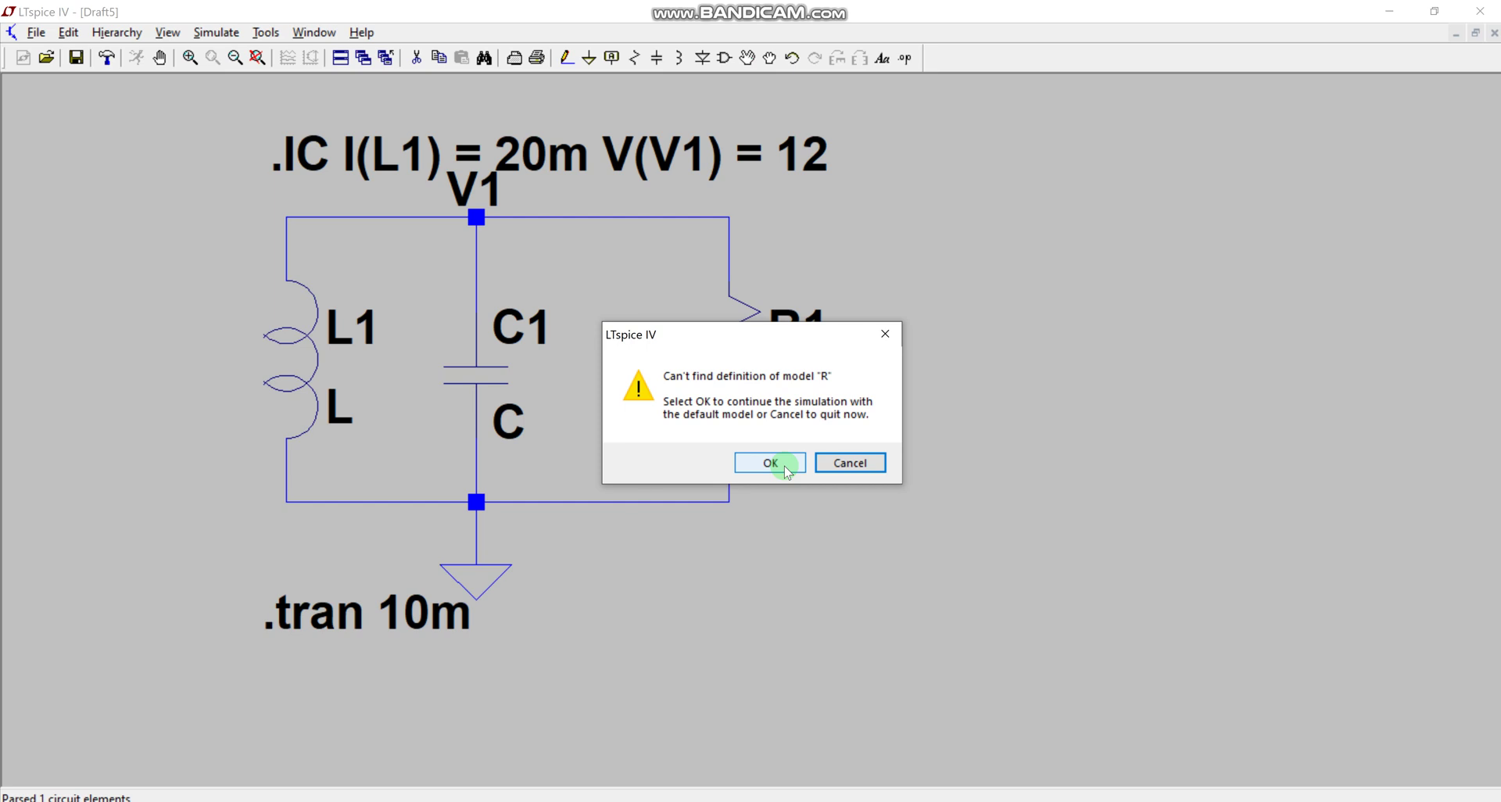
{"action": "left_click", "coordinate": [787, 467]}
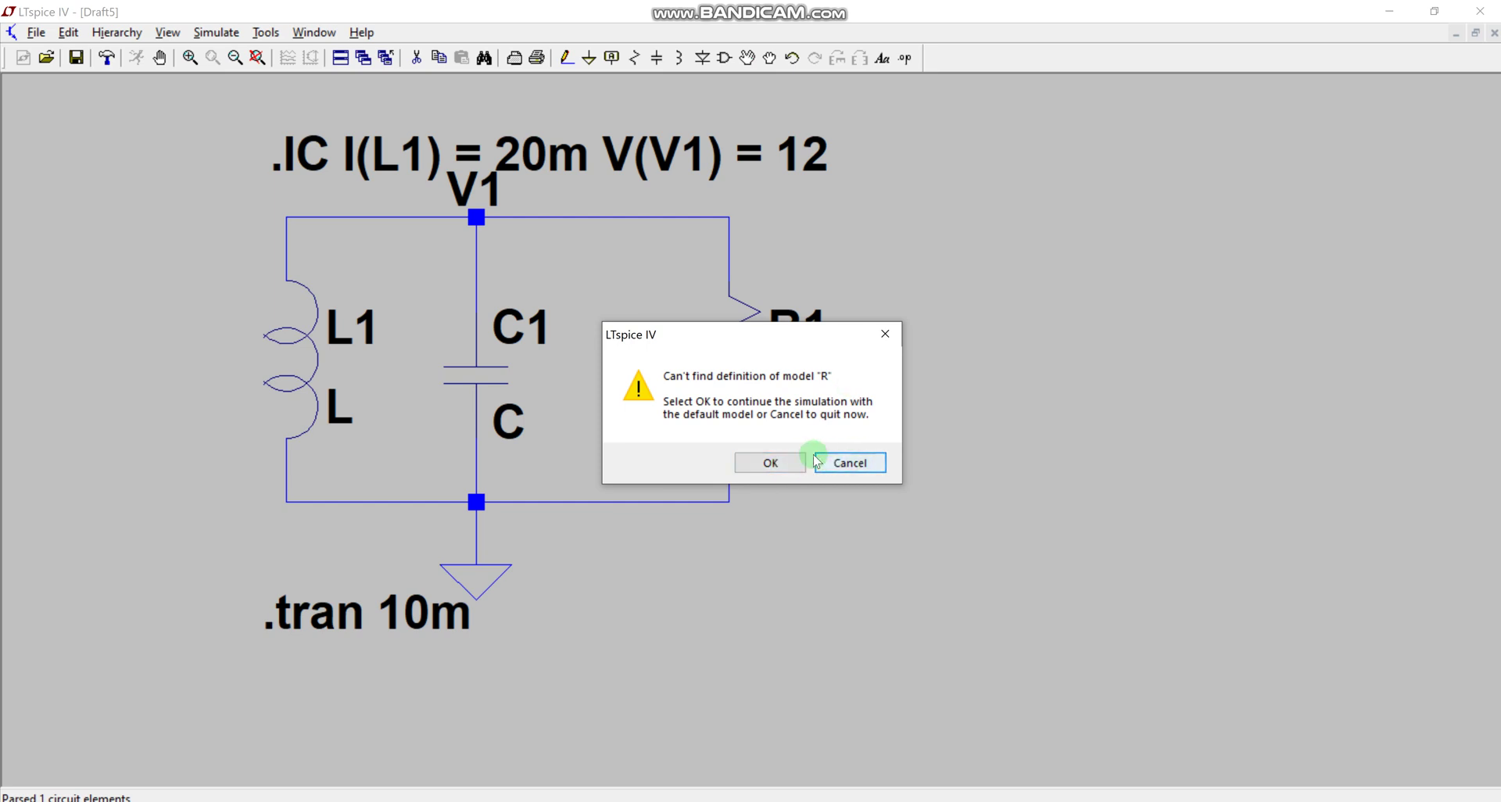
{"action": "left_click", "coordinate": [770, 467]}
{"action": "left_click", "coordinate": [820, 454]}
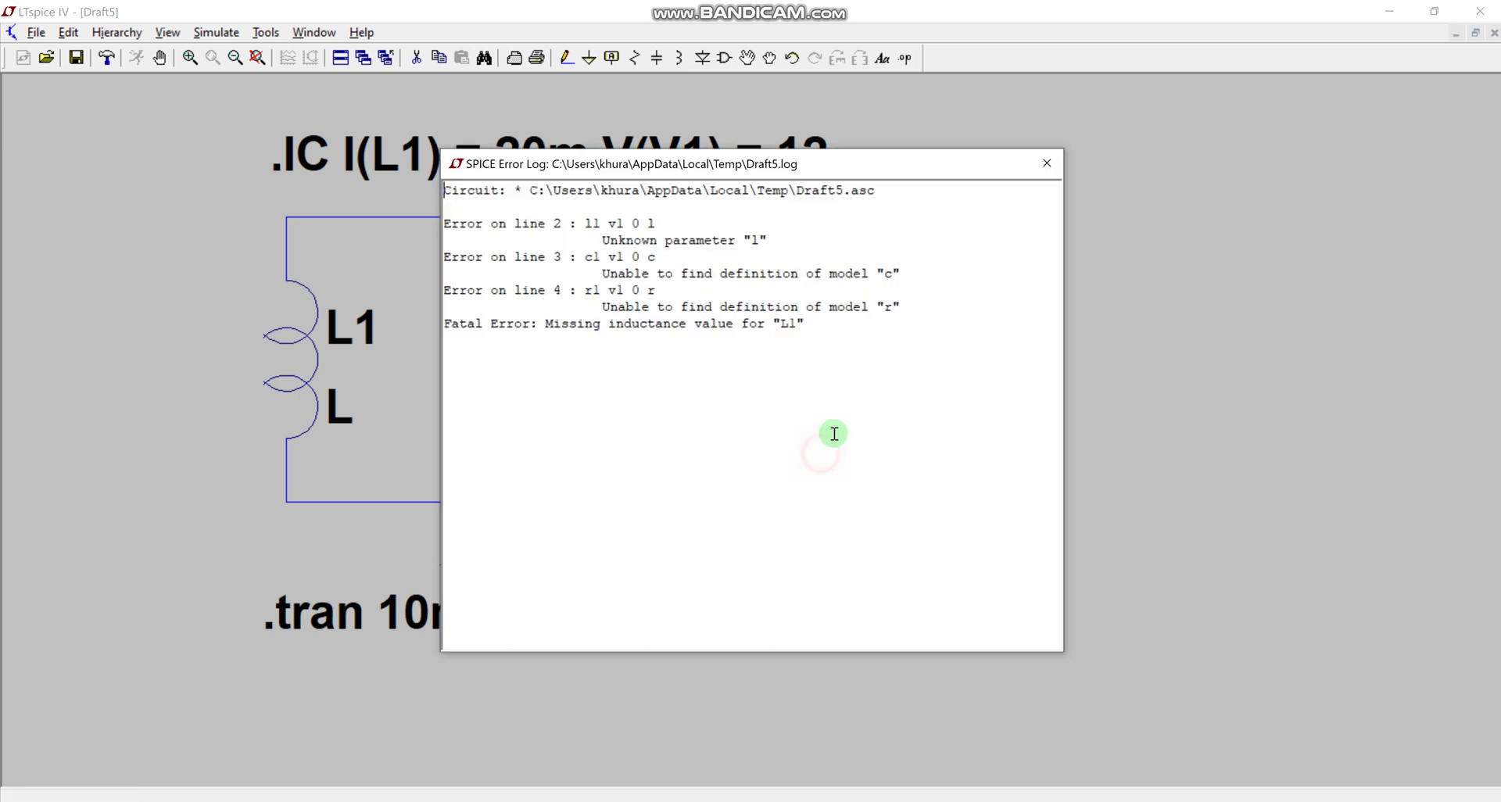
{"action": "left_click", "coordinate": [1046, 163]}
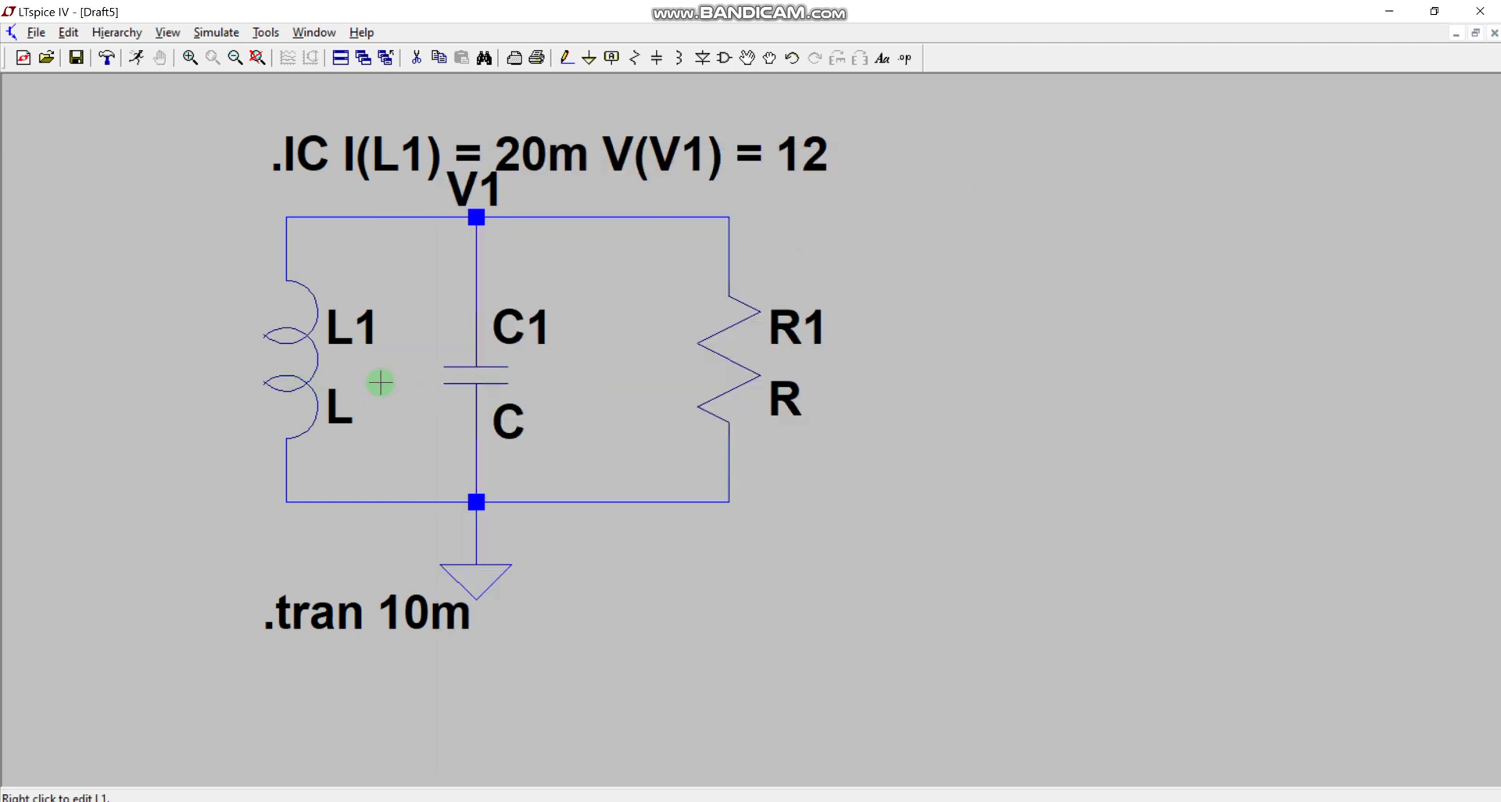
Set the inductance of L1 to 20m.
{"action": "right_click", "coordinate": [289, 384]}
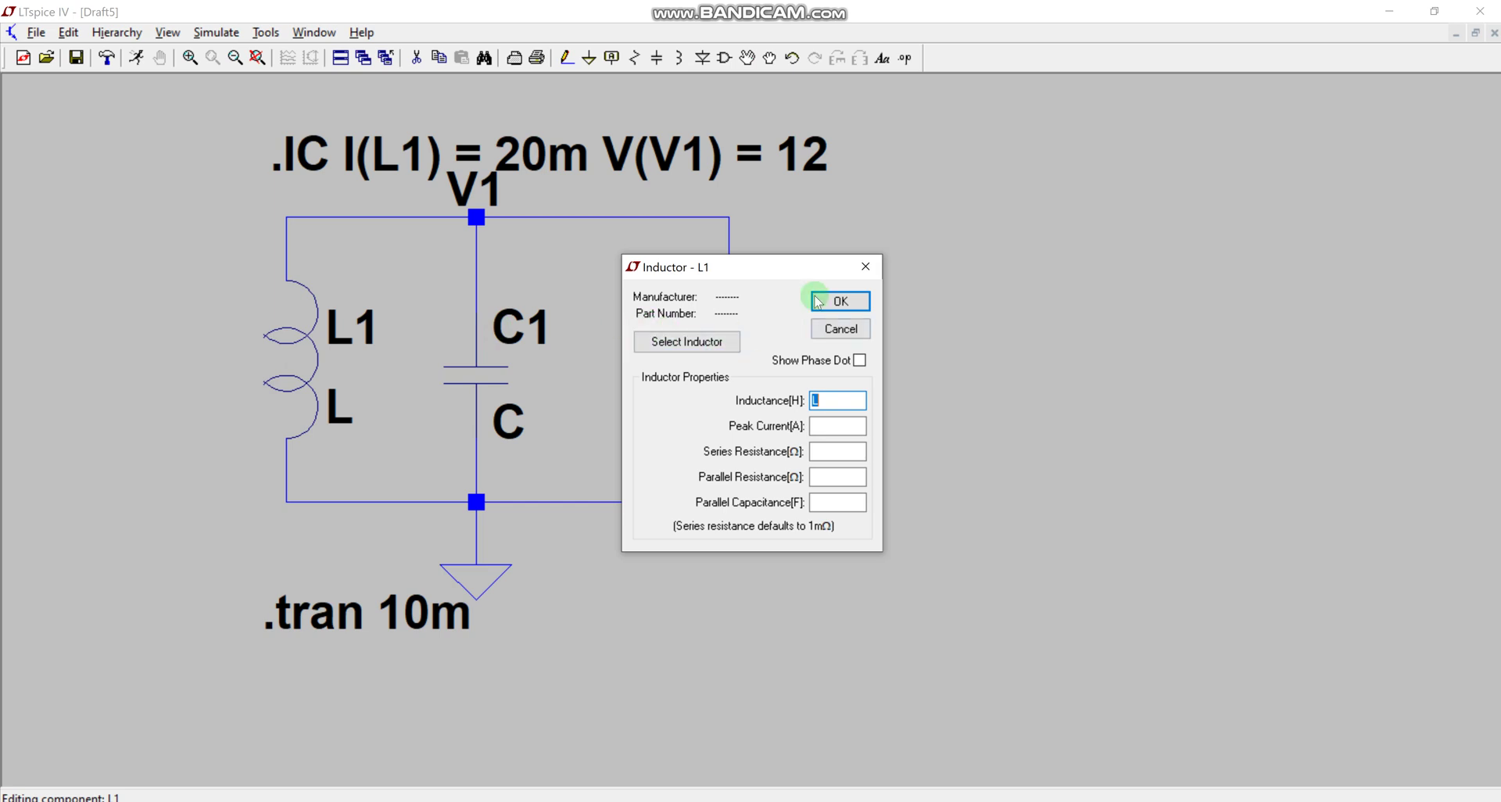
{"action": "left_click", "coordinate": [865, 266]}
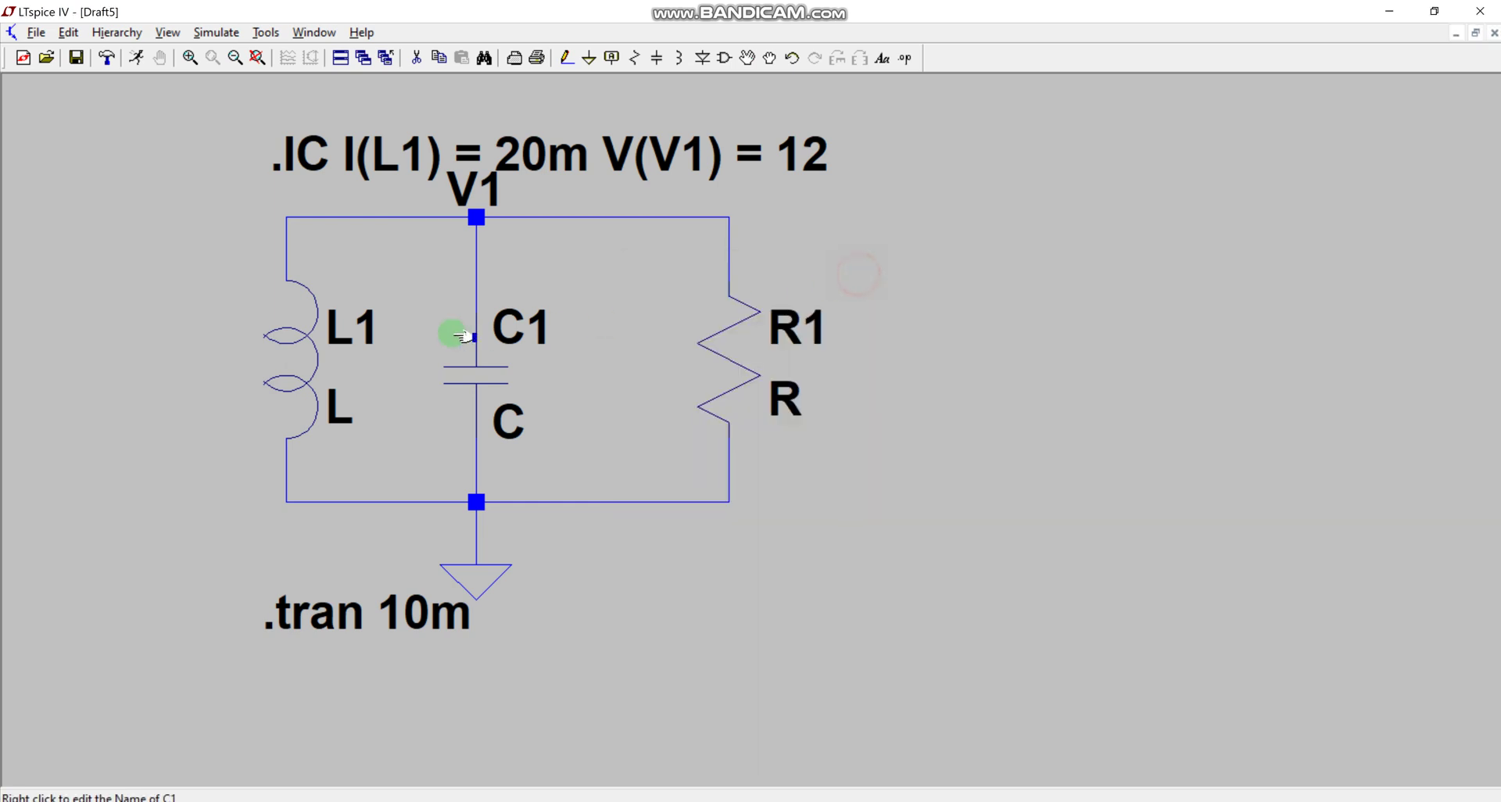
{"action": "right_click", "coordinate": [295, 344]}
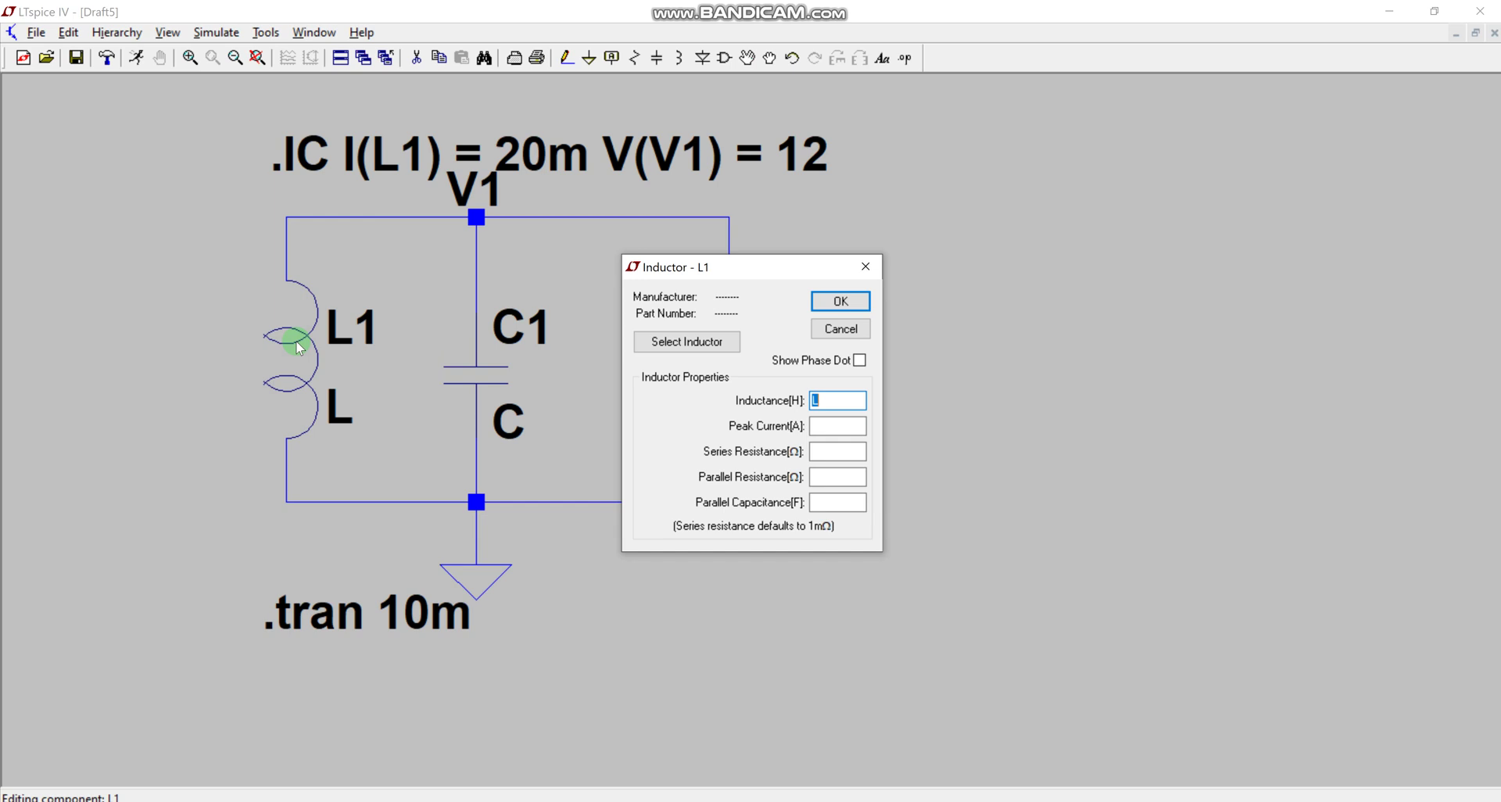
{"action": "type", "text": "20m"}
{"action": "left_click", "coordinate": [824, 307]}
Set the capacitance of C1 to 0.3u.
{"action": "right_click", "coordinate": [459, 383]}
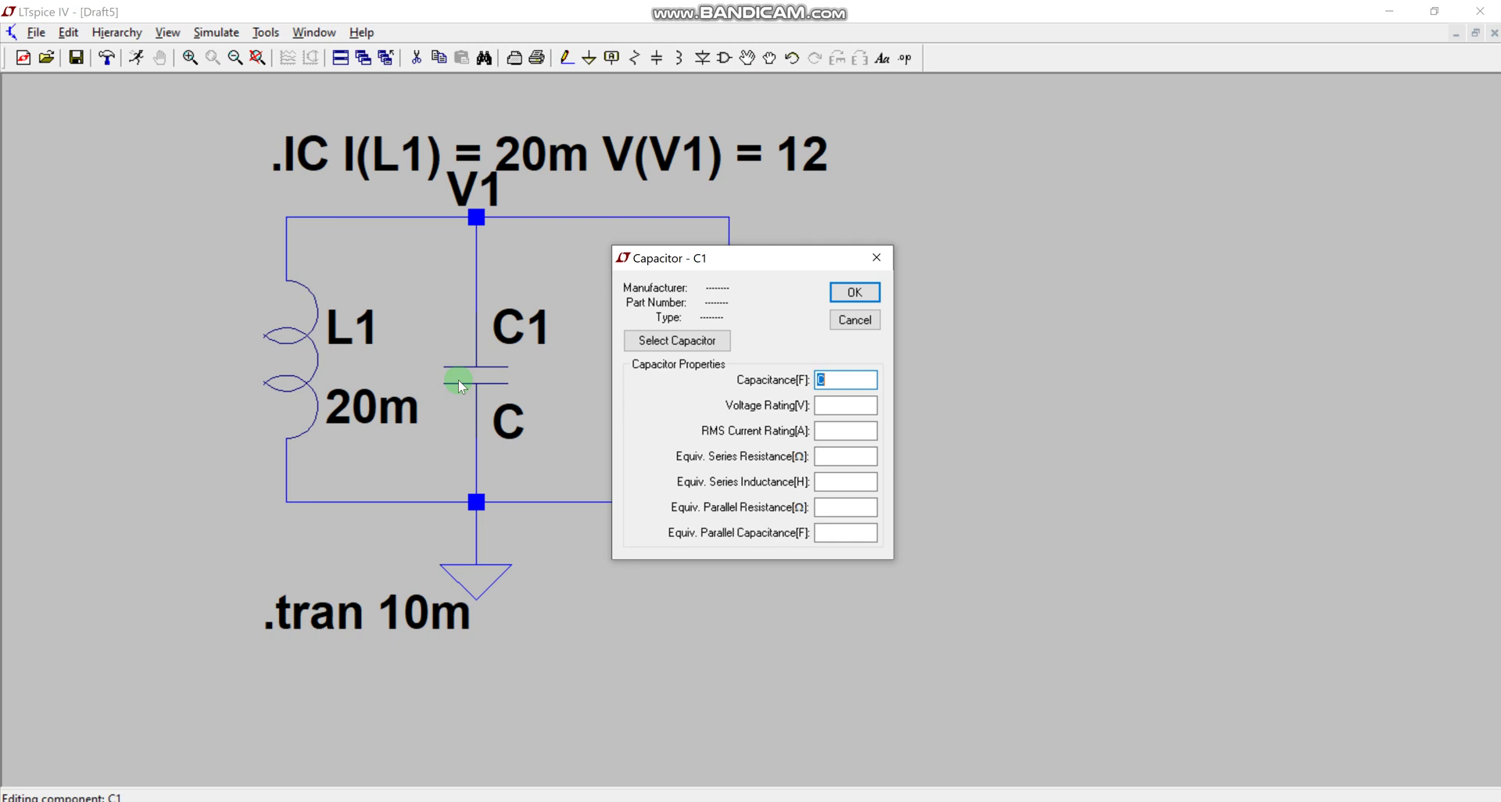
{"action": "type", "text": "0.3"}
{"action": "key", "text": "BackSpace"}
{"action": "type", "text": "3u"}
{"action": "left_click", "coordinate": [853, 291]}
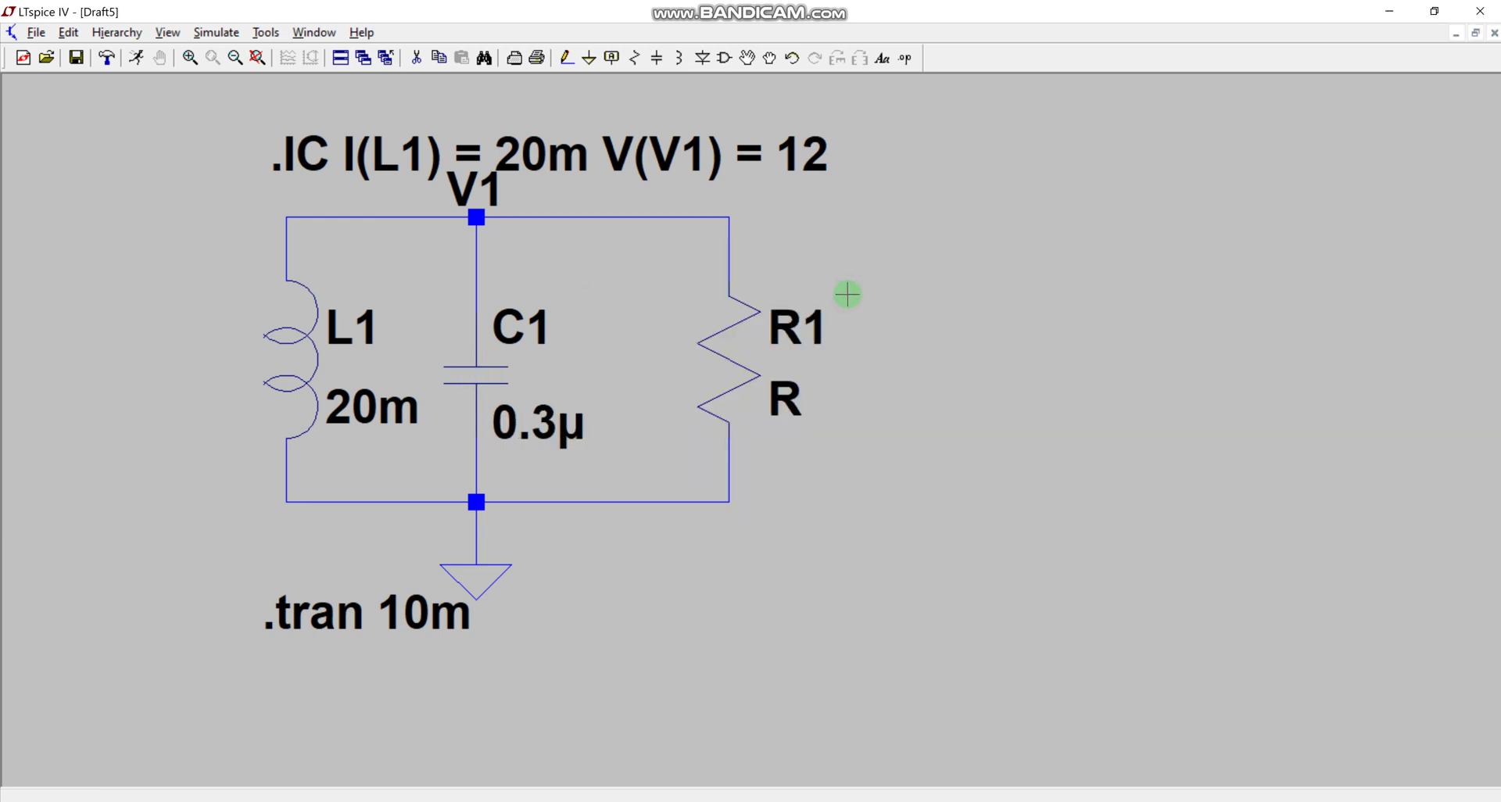
Set the resistance of R1 to 100.
{"action": "right_click", "coordinate": [704, 344]}
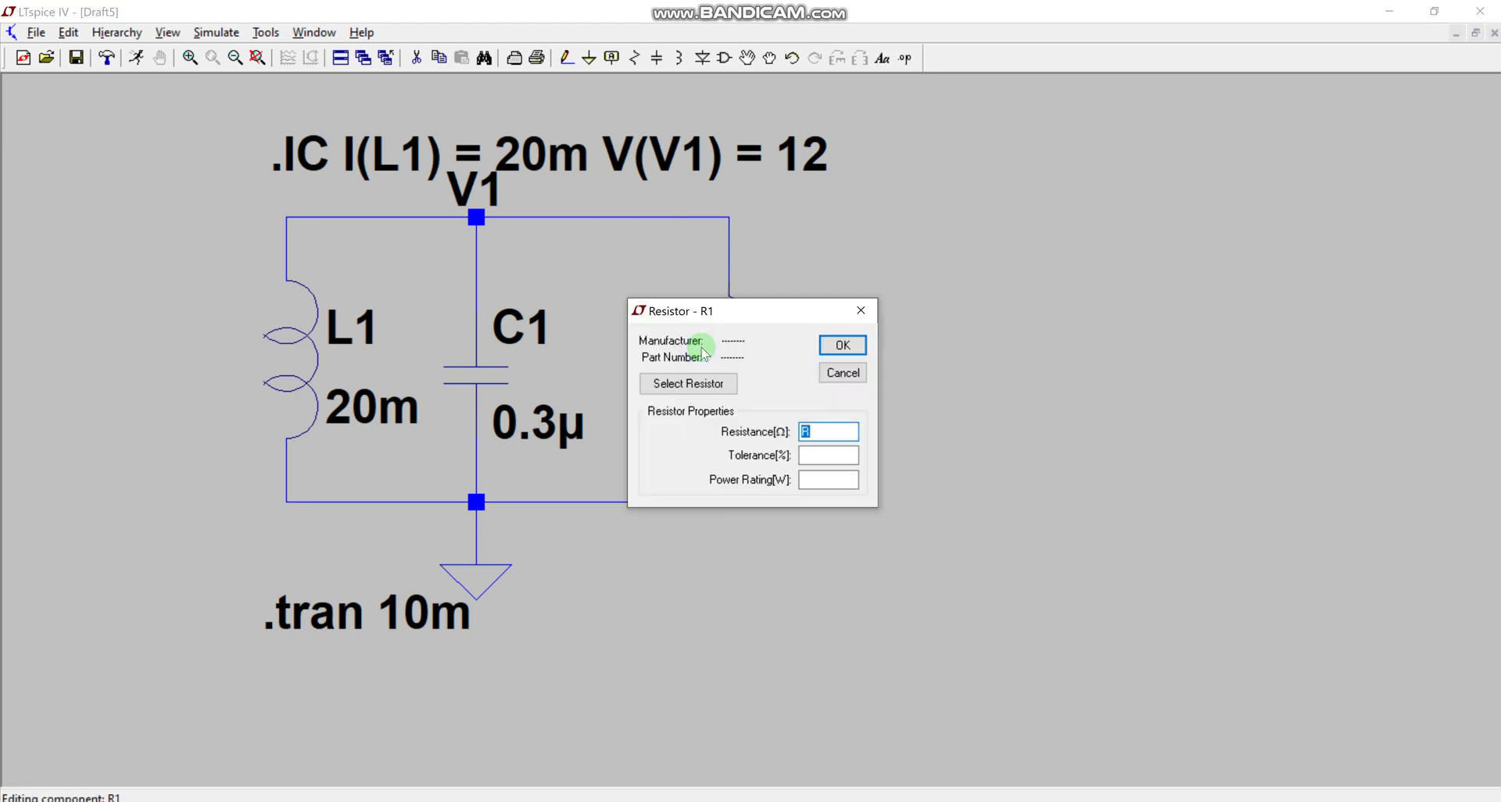
{"action": "type", "text": "100"}
{"action": "left_click", "coordinate": [851, 341]}
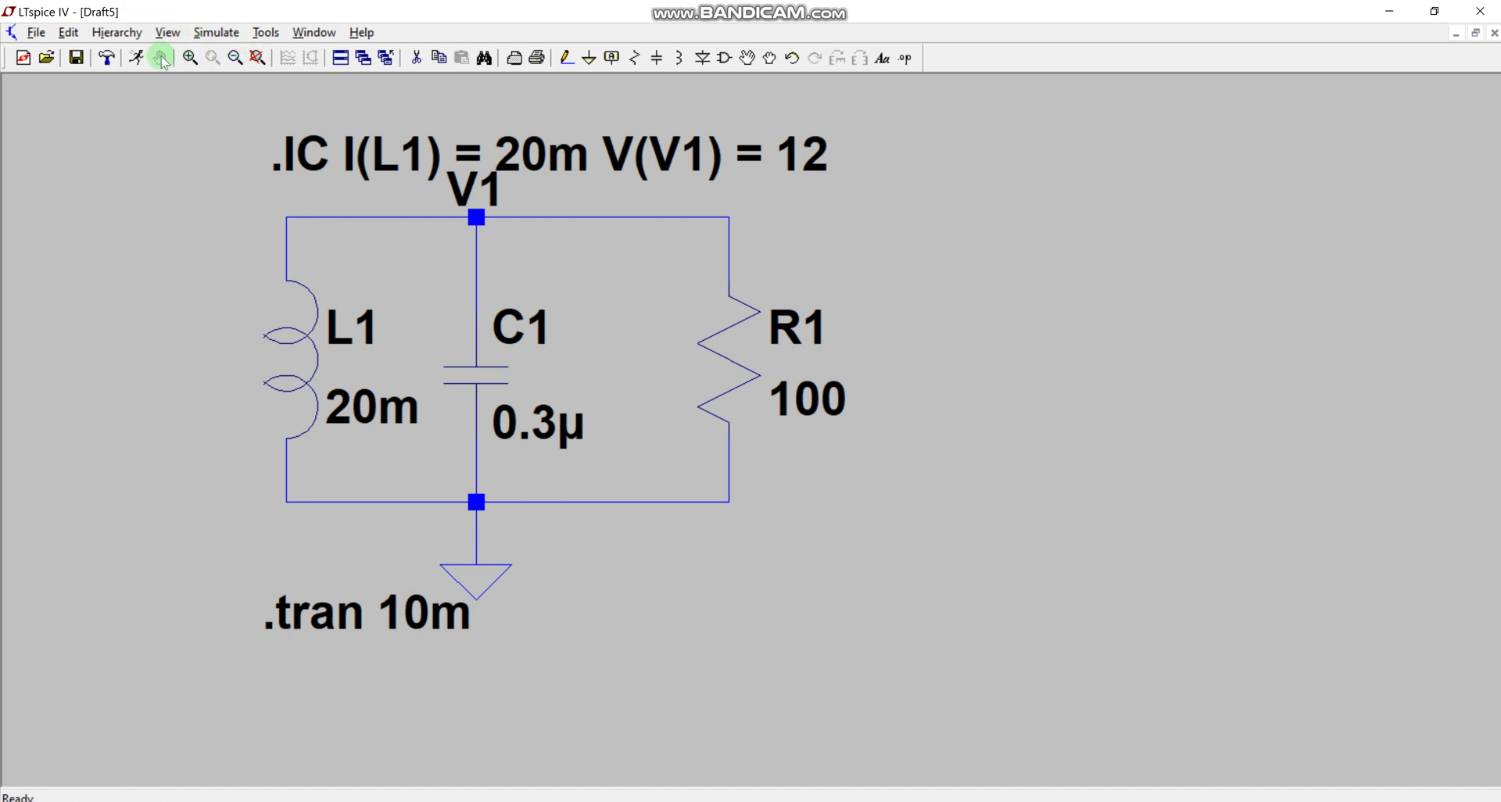
Run the transient simulation and plot the V(v1) trace in the maximized waveform window.
{"action": "left_click", "coordinate": [148, 56]}
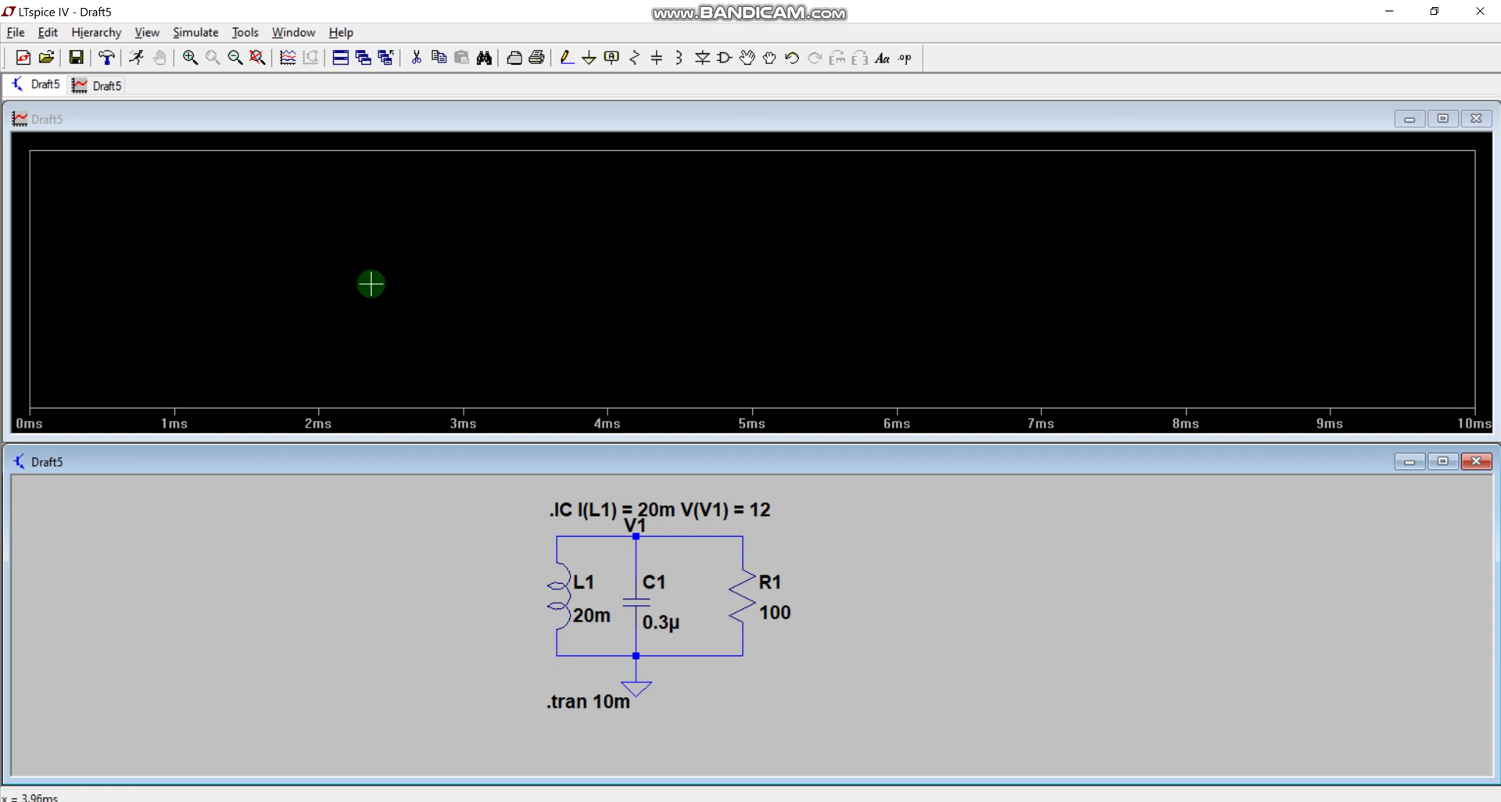
{"action": "double_click", "coordinate": [592, 125]}
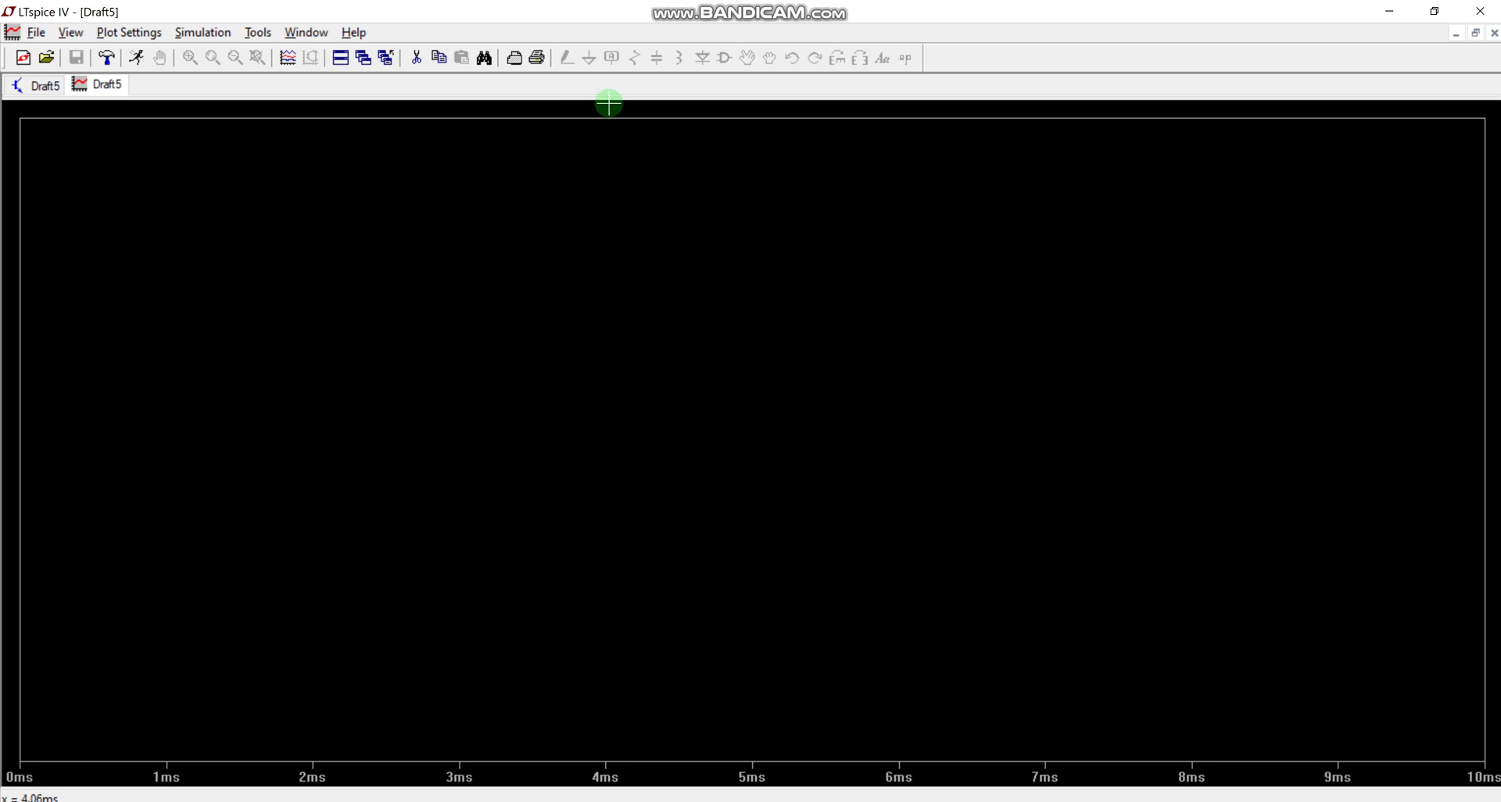
{"action": "right_click", "coordinate": [427, 222]}
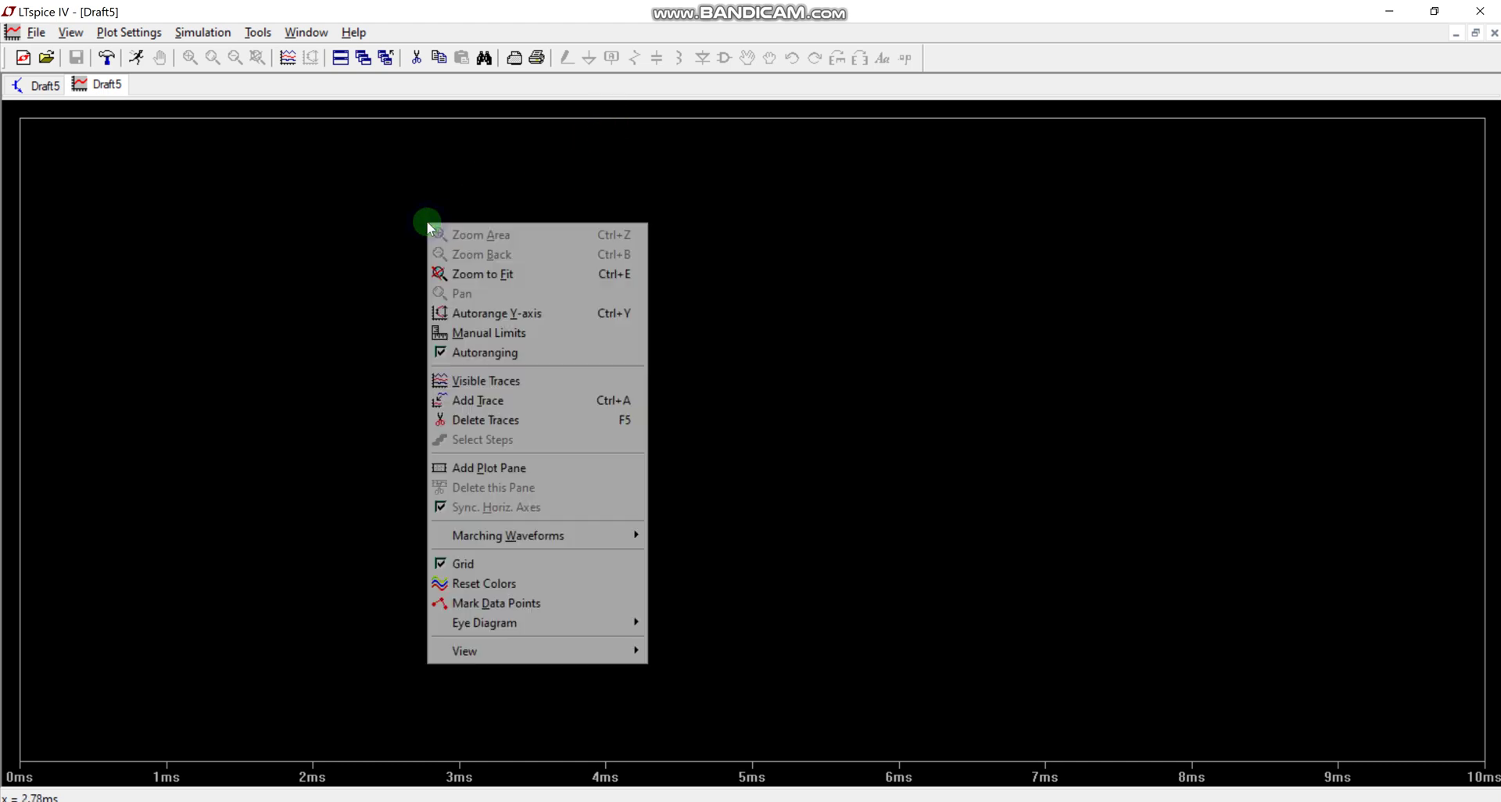
{"action": "left_click", "coordinate": [493, 403]}
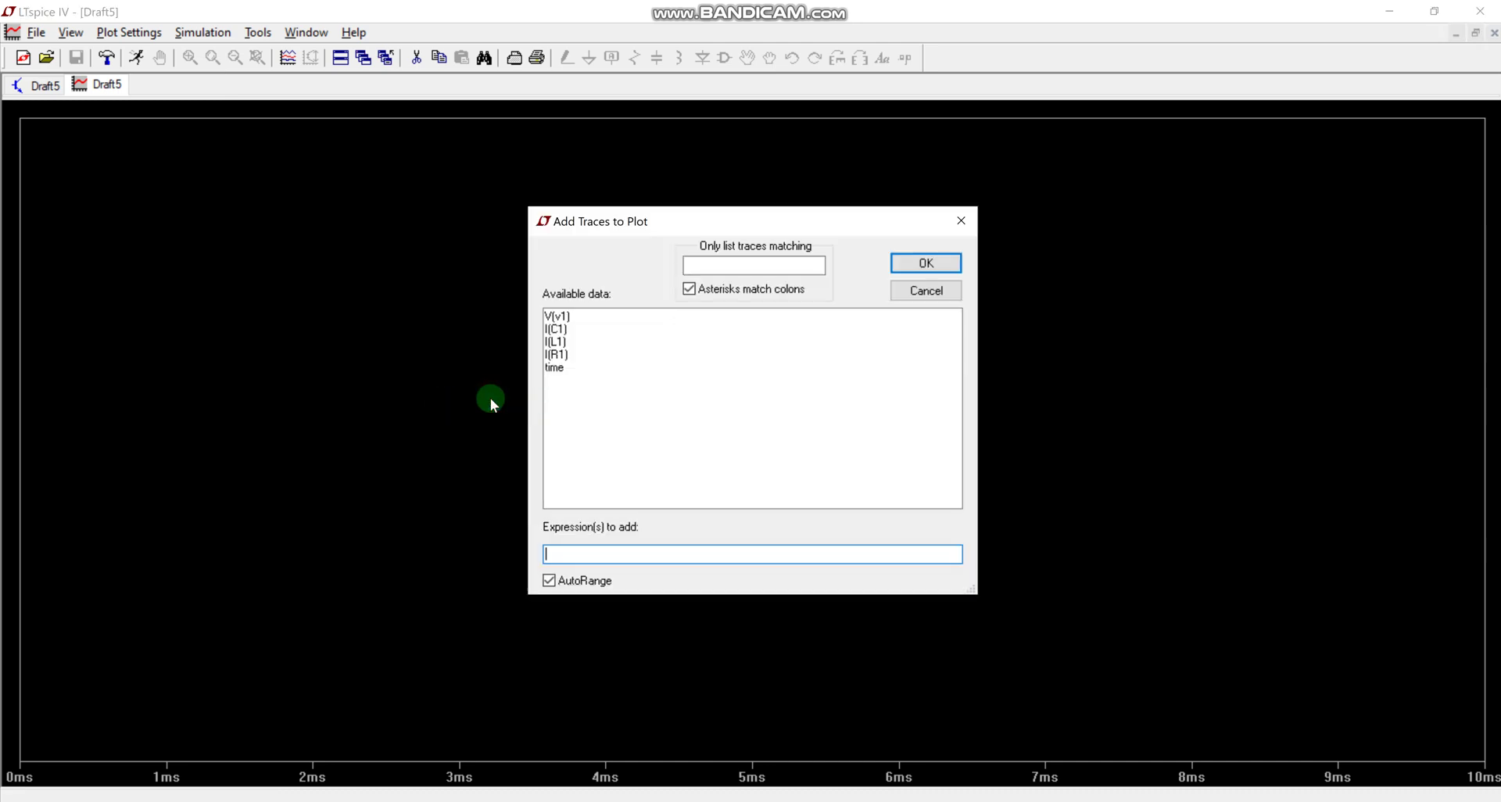
{"action": "left_click", "coordinate": [565, 316]}
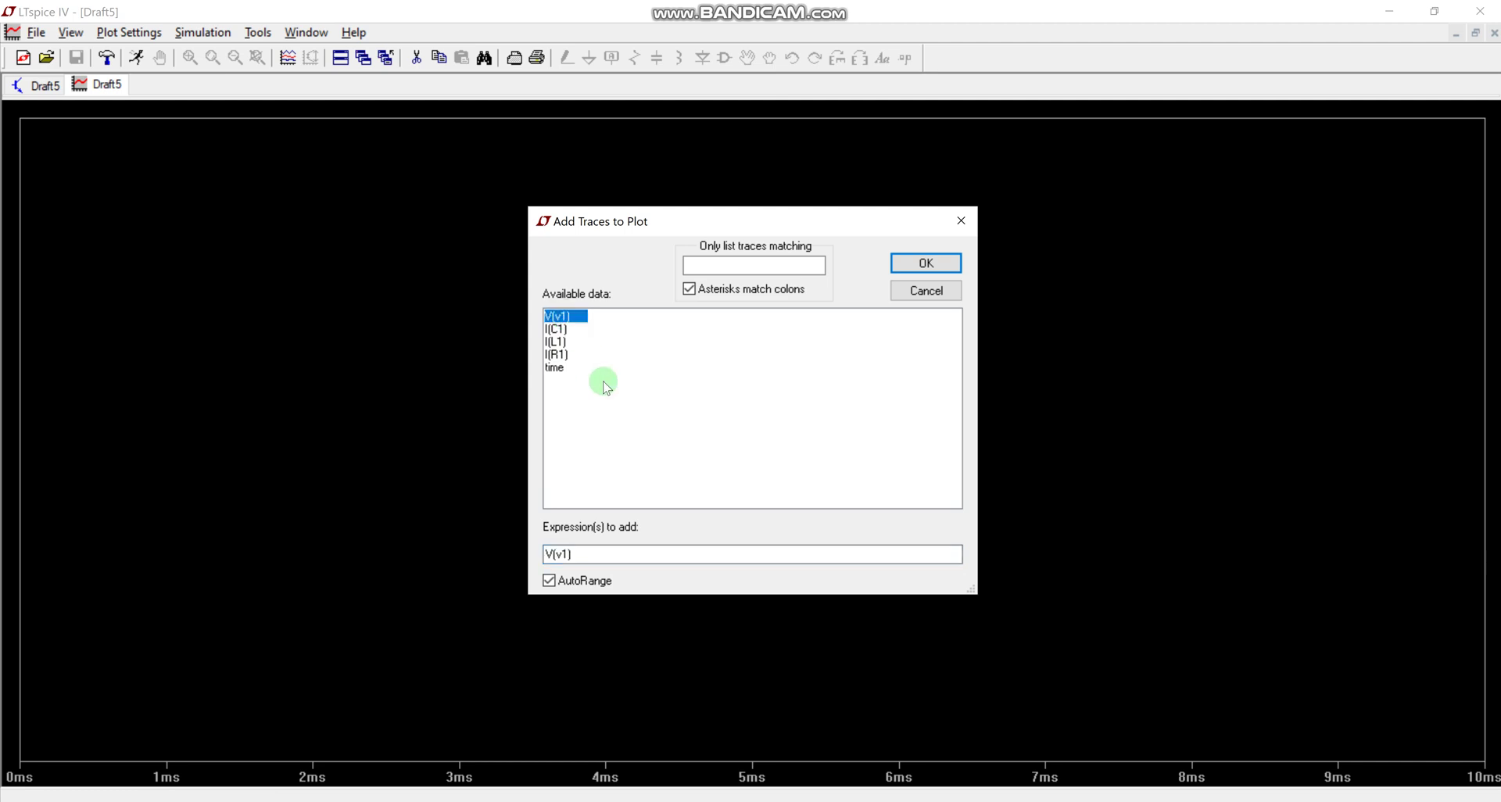
{"action": "left_click", "coordinate": [918, 264]}
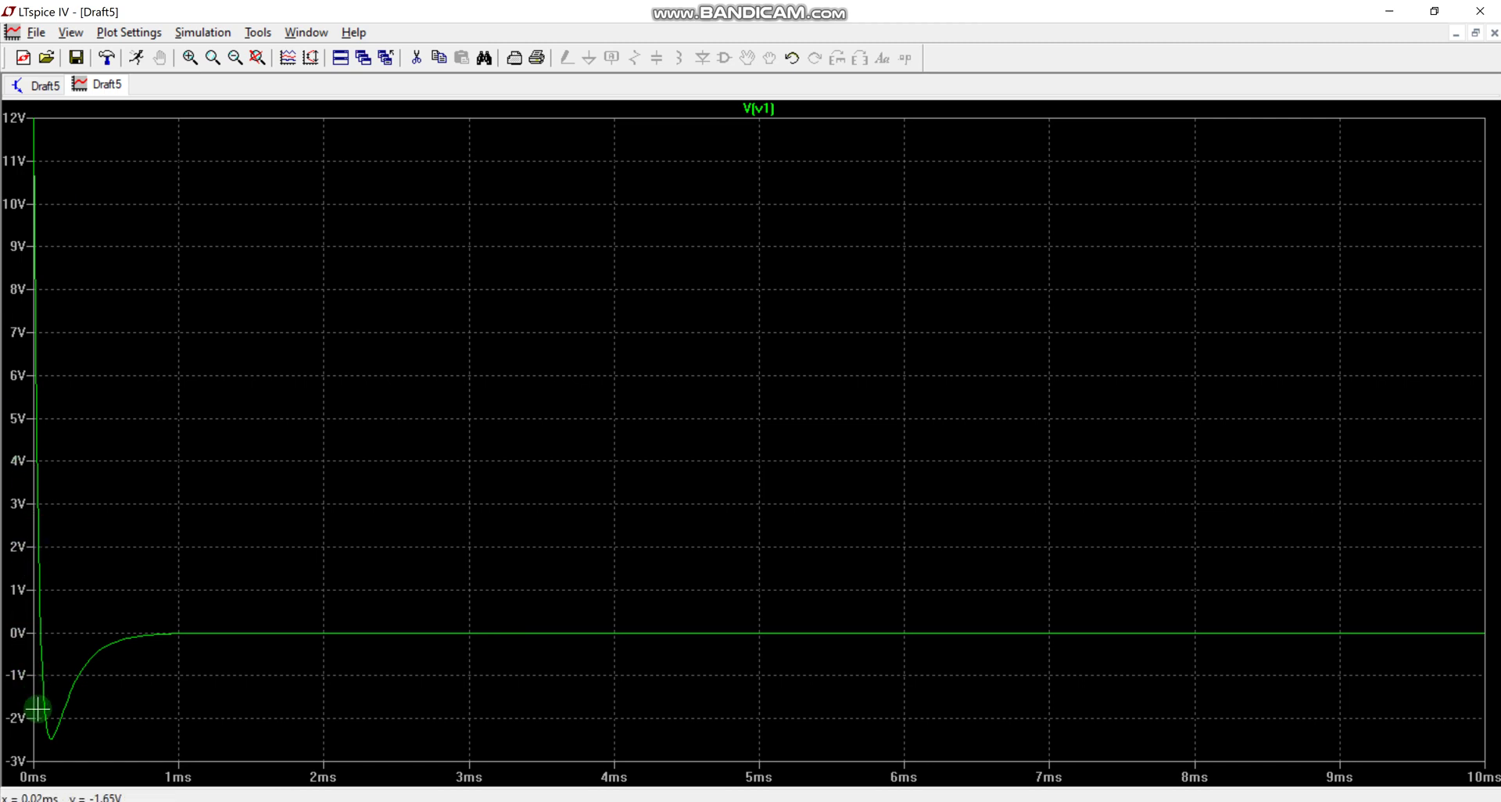
Check the schematic briefly and add the inductor current trace I(L1) to the V(v1) plot.
{"action": "left_click", "coordinate": [31, 82]}
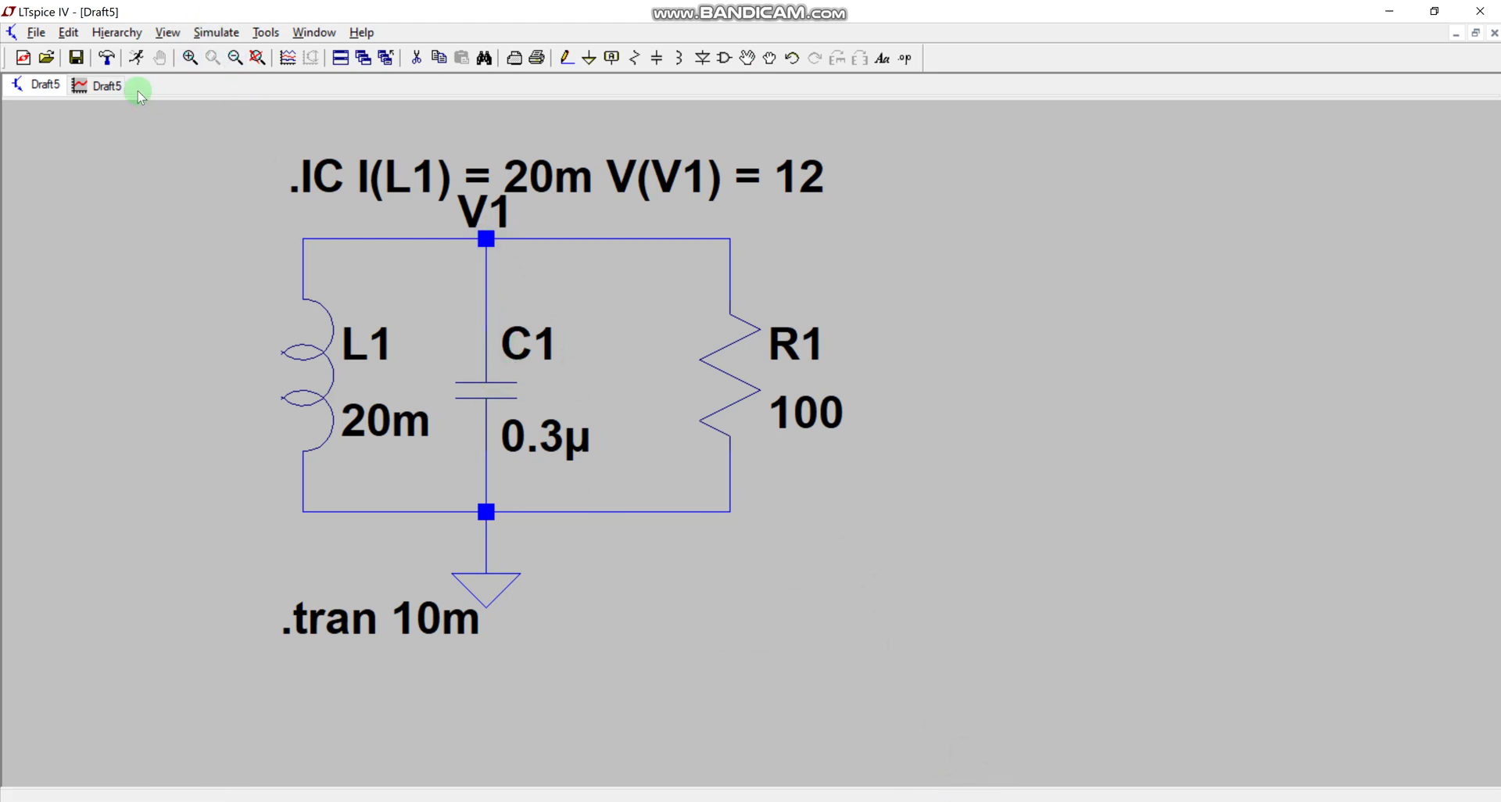
{"action": "left_click", "coordinate": [99, 84]}
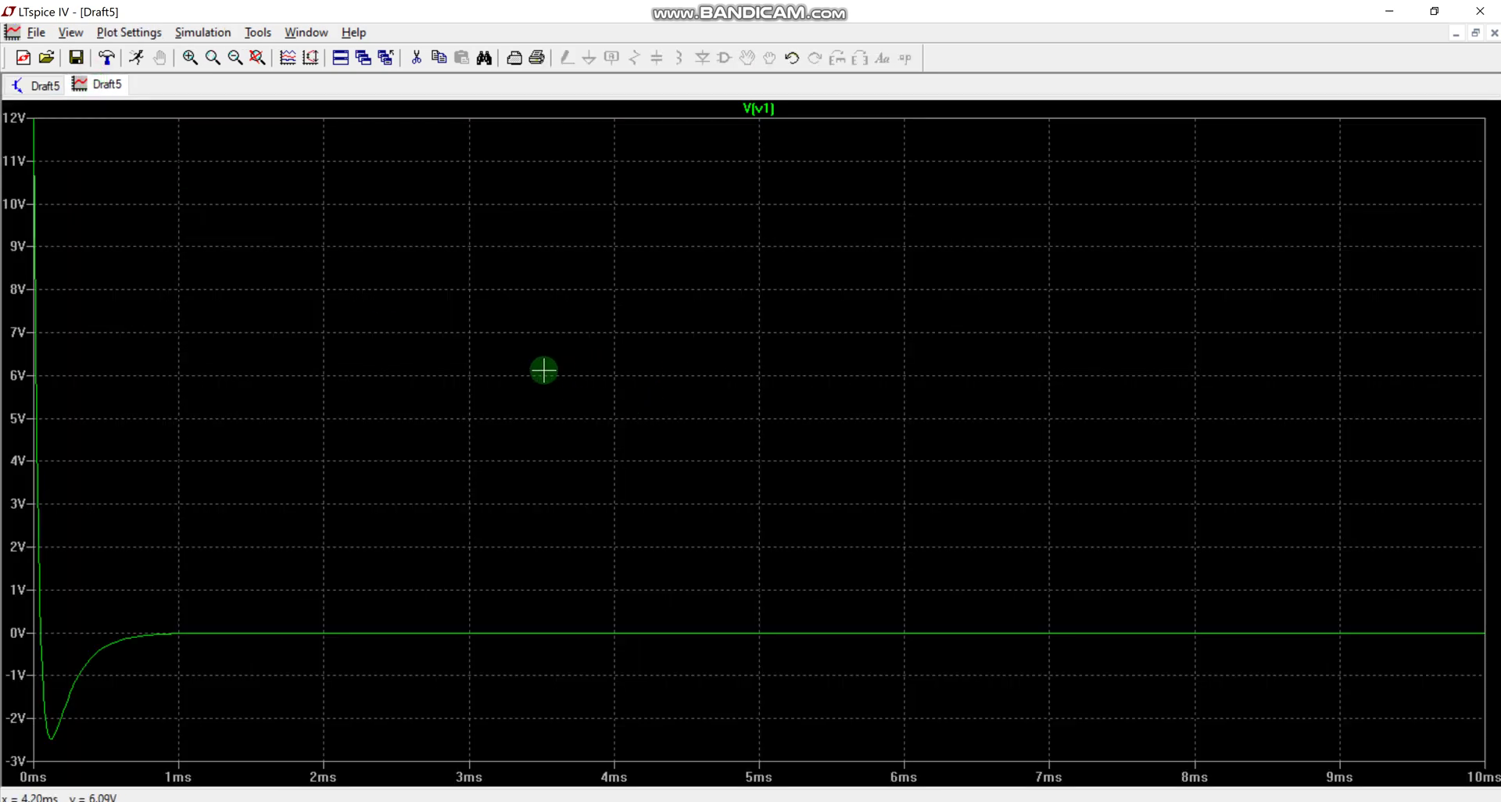
{"action": "right_click", "coordinate": [162, 186]}
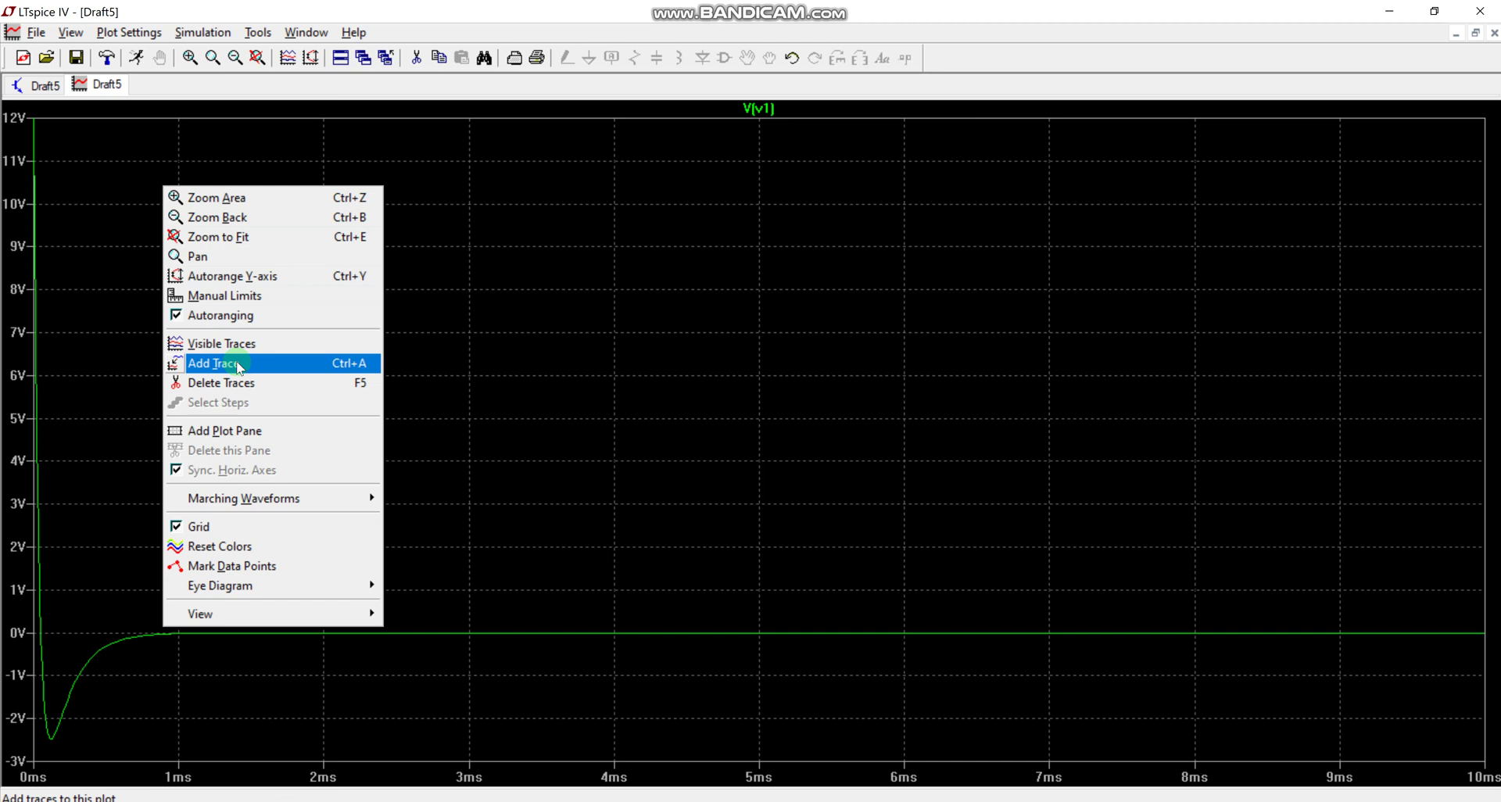
{"action": "left_click", "coordinate": [476, 228]}
{"action": "right_click", "coordinate": [476, 232]}
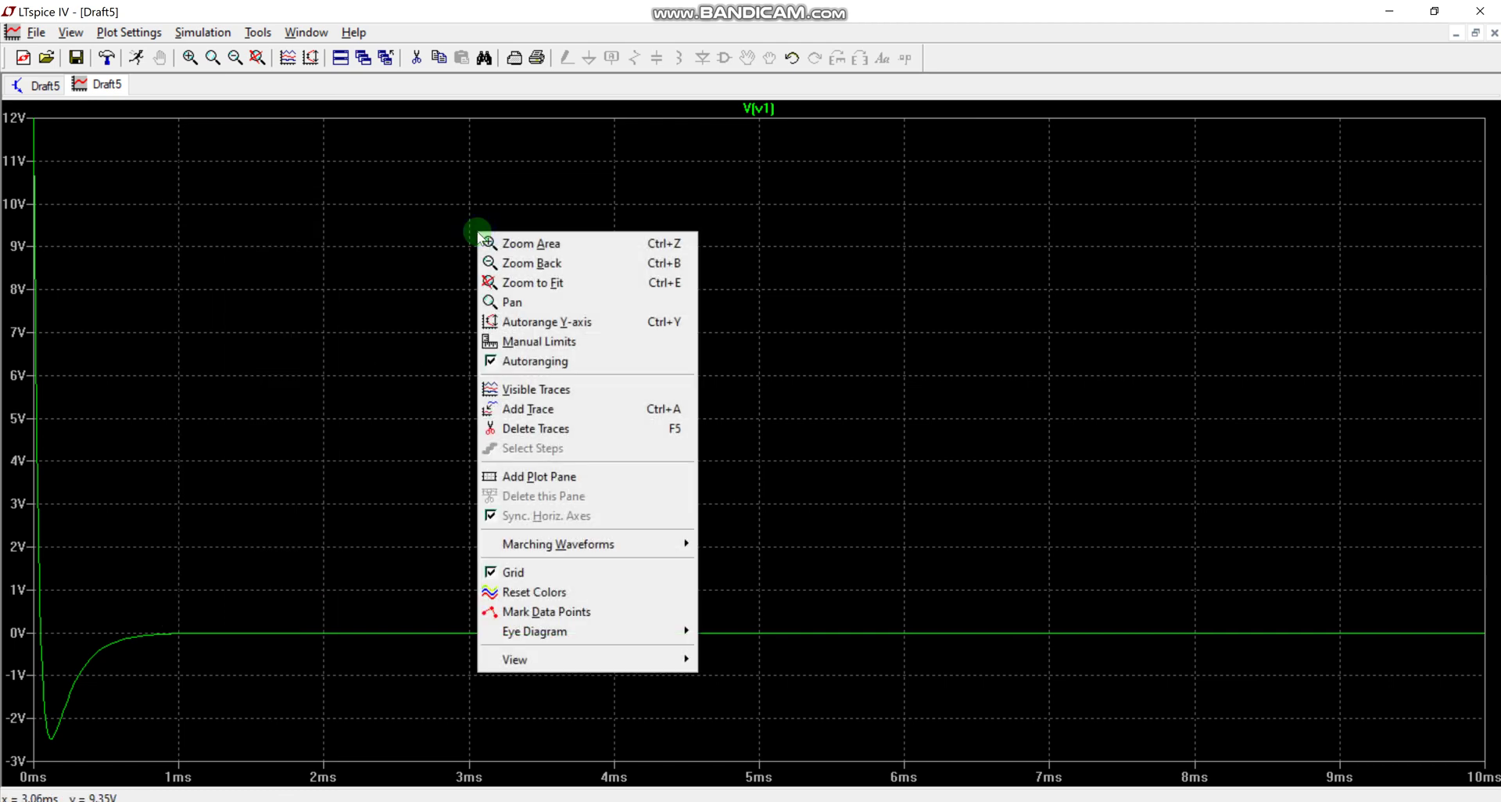
{"action": "left_click", "coordinate": [528, 409]}
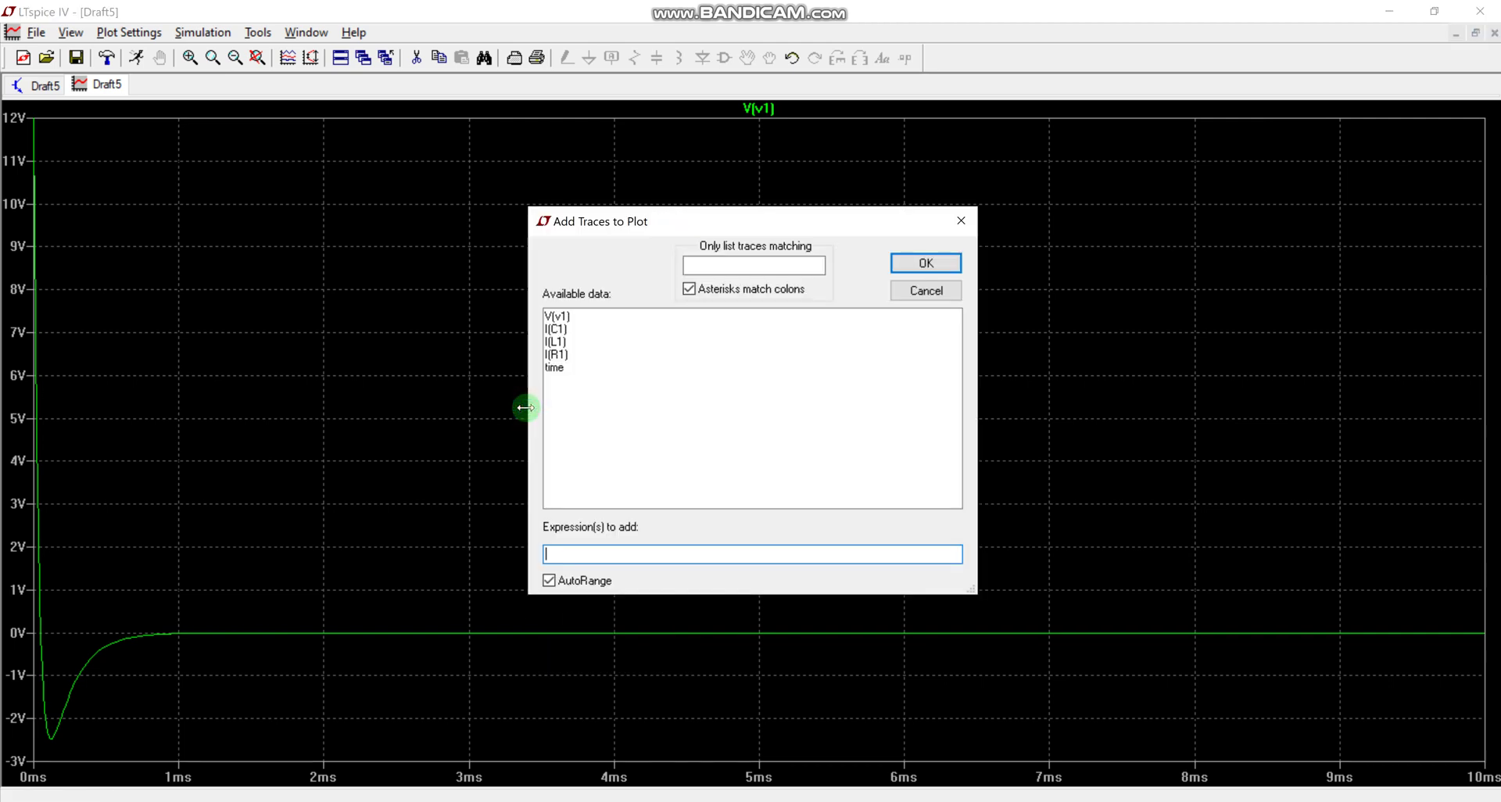
{"action": "left_click", "coordinate": [563, 341]}
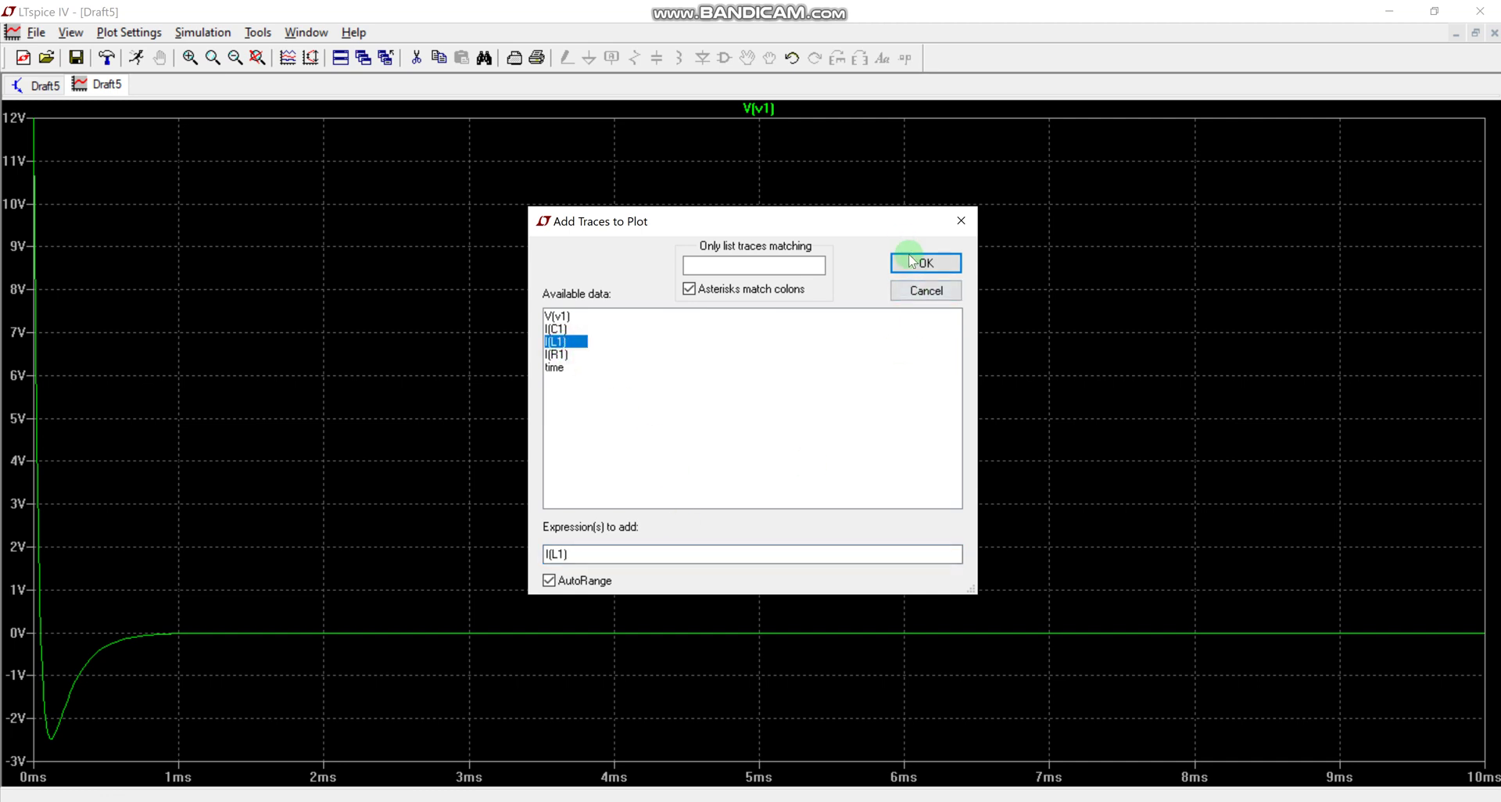
{"action": "left_click", "coordinate": [911, 261]}
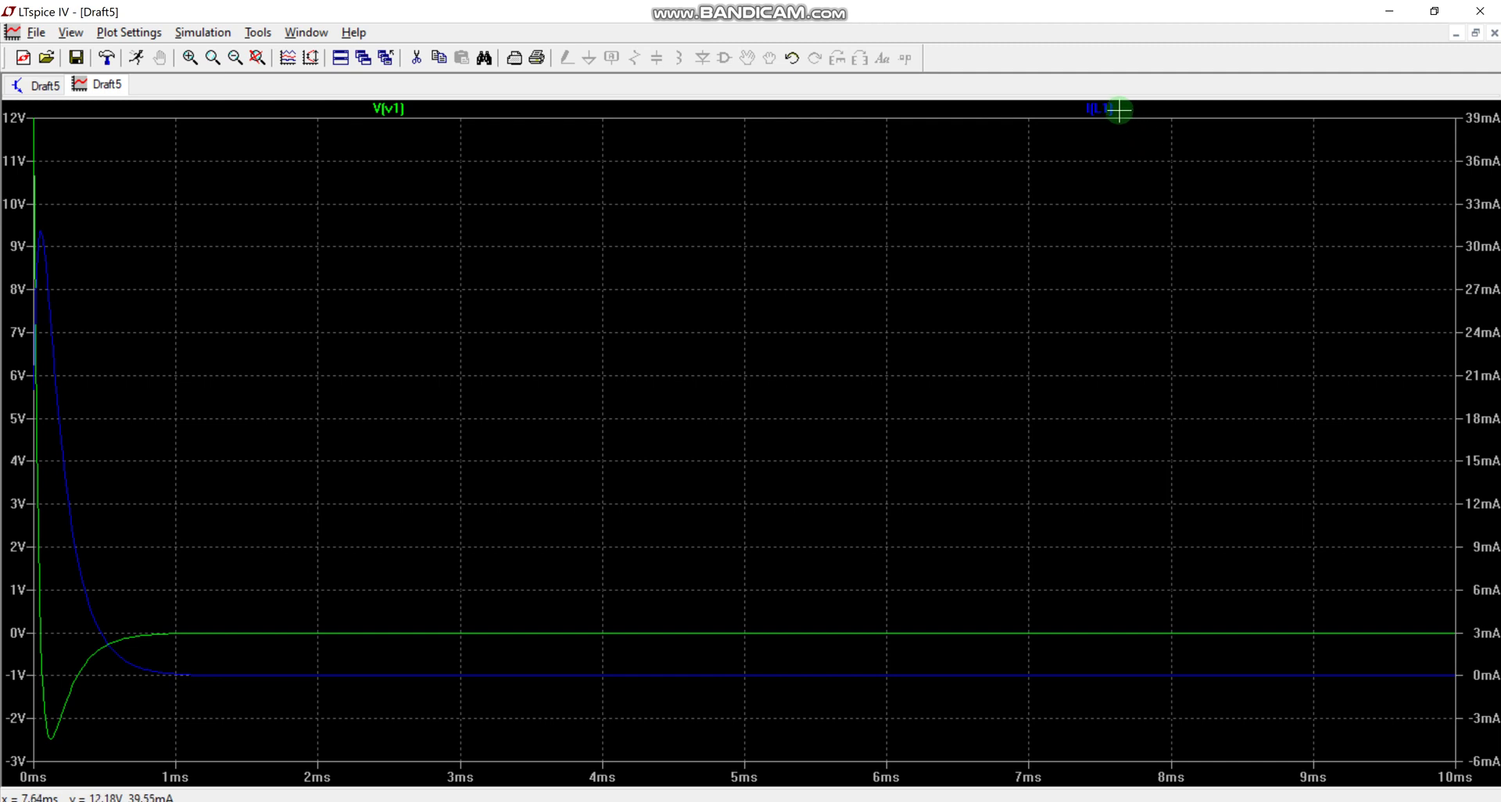
Scale the node voltage trace by changing its expression to 10*V(v1).
{"action": "right_click", "coordinate": [381, 108]}
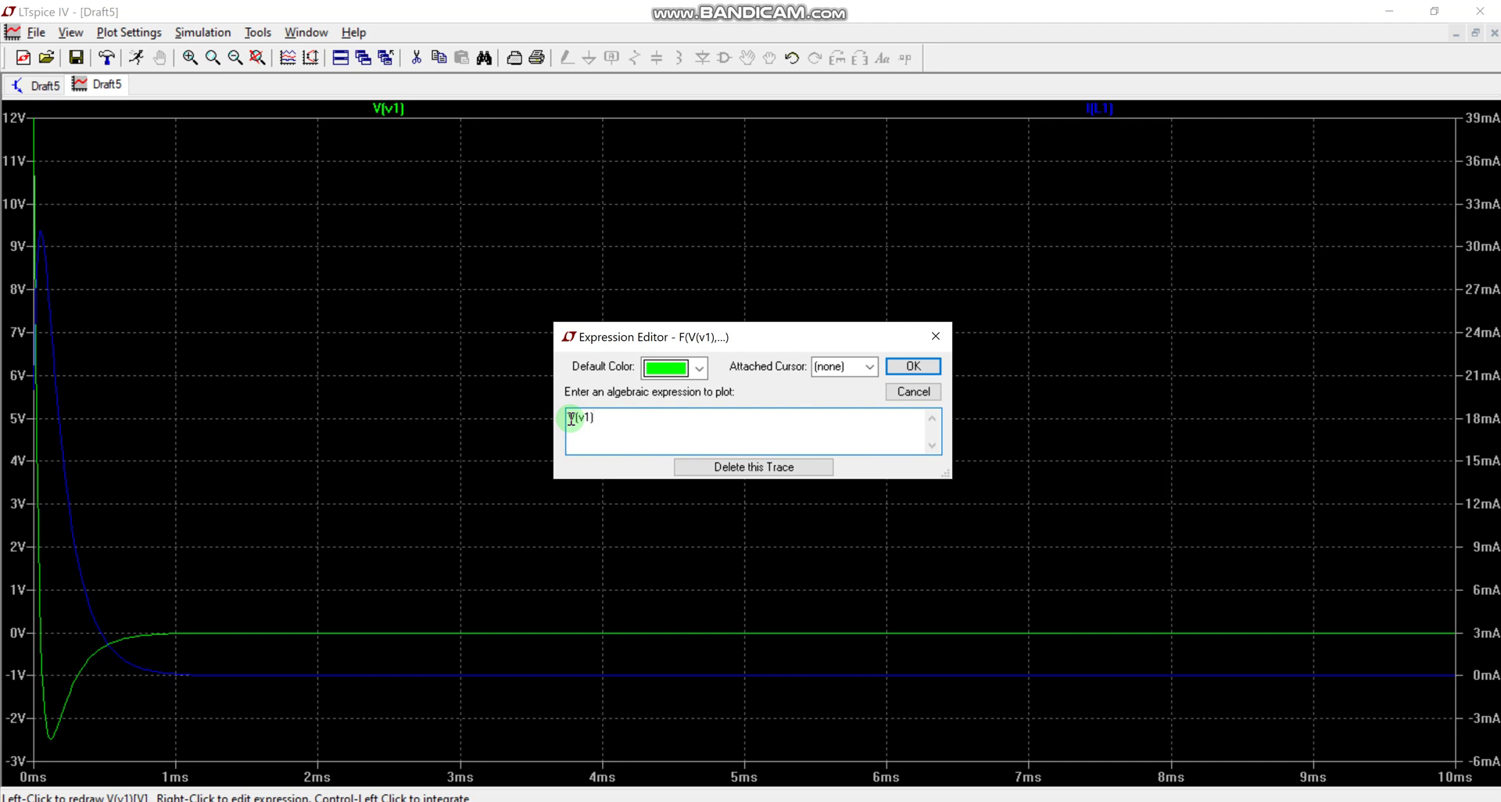
{"action": "type", "text": "10*"}
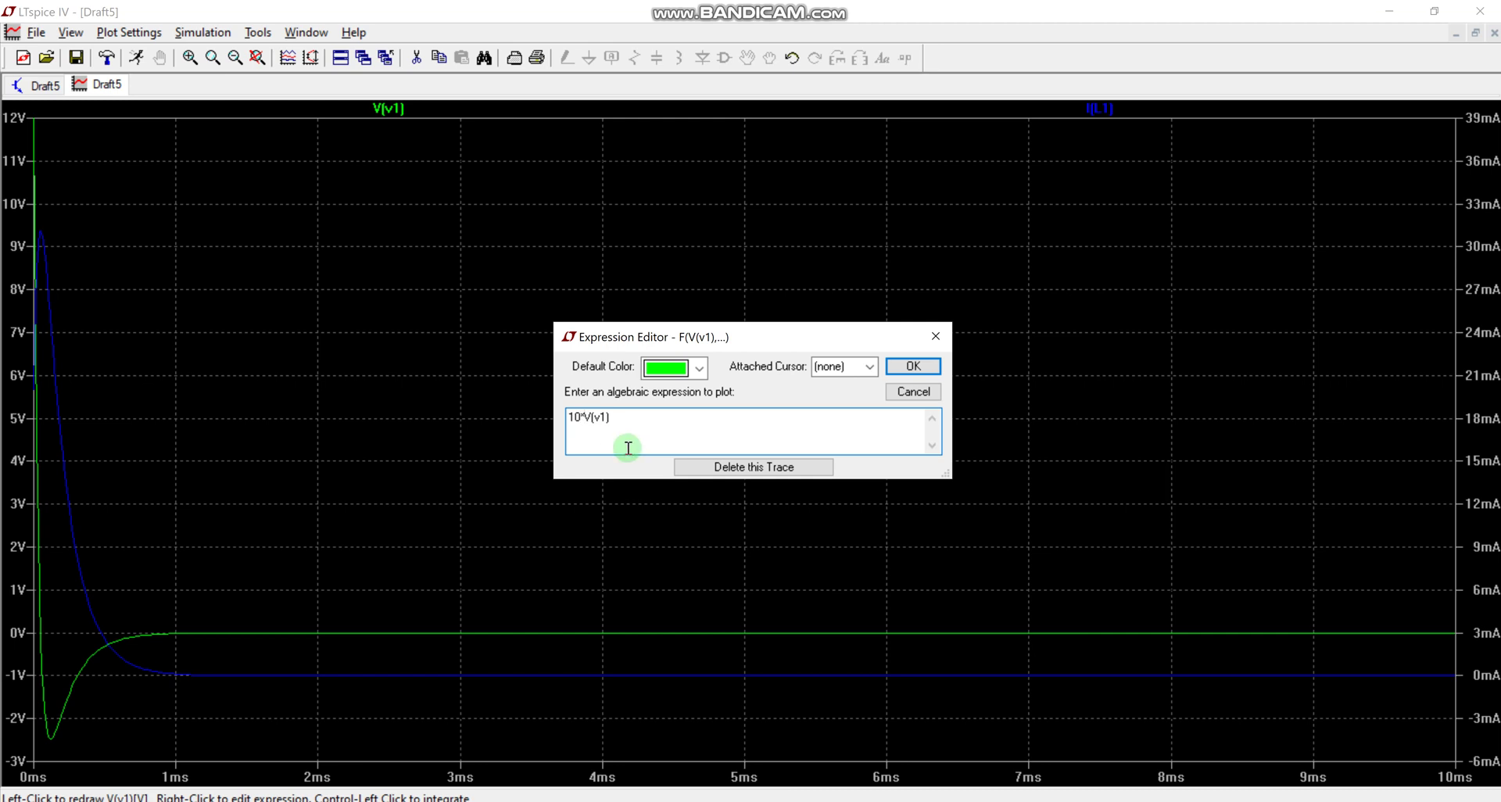
{"action": "left_click", "coordinate": [915, 368]}
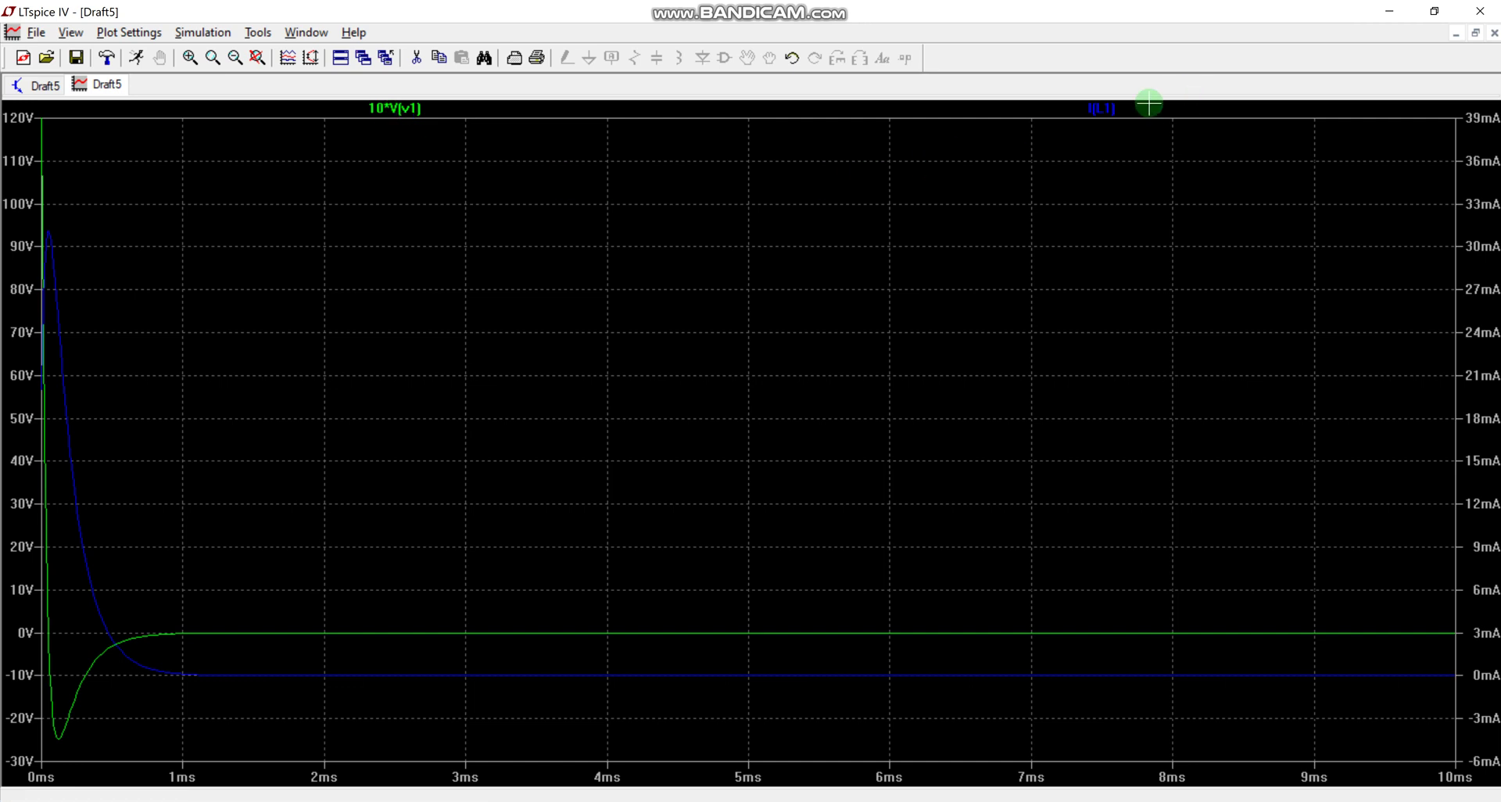
Halve the inductor current trace by changing its expression to I(L1)/2.
{"action": "right_click", "coordinate": [1102, 109]}
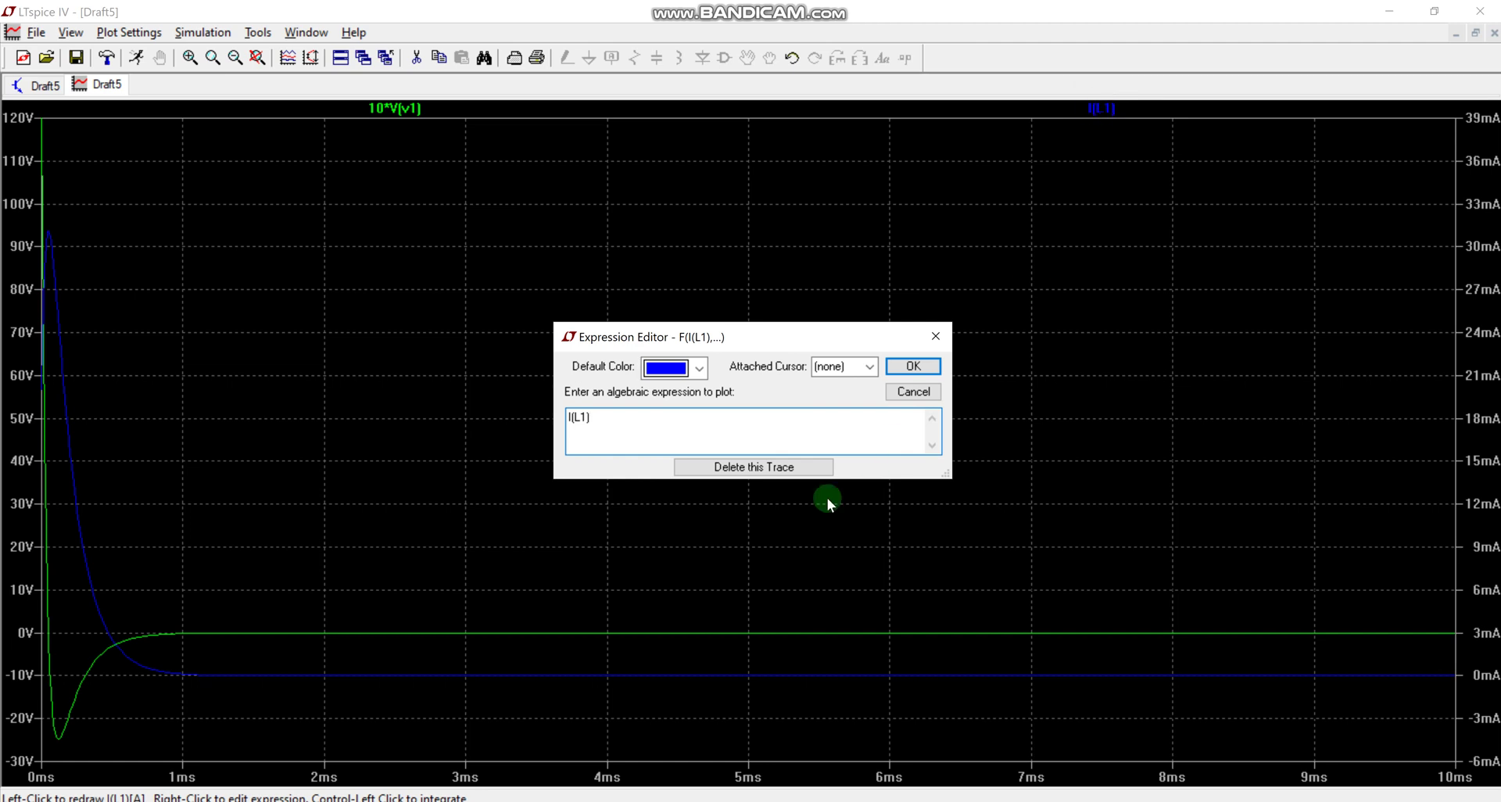
{"action": "type", "text": "/2"}
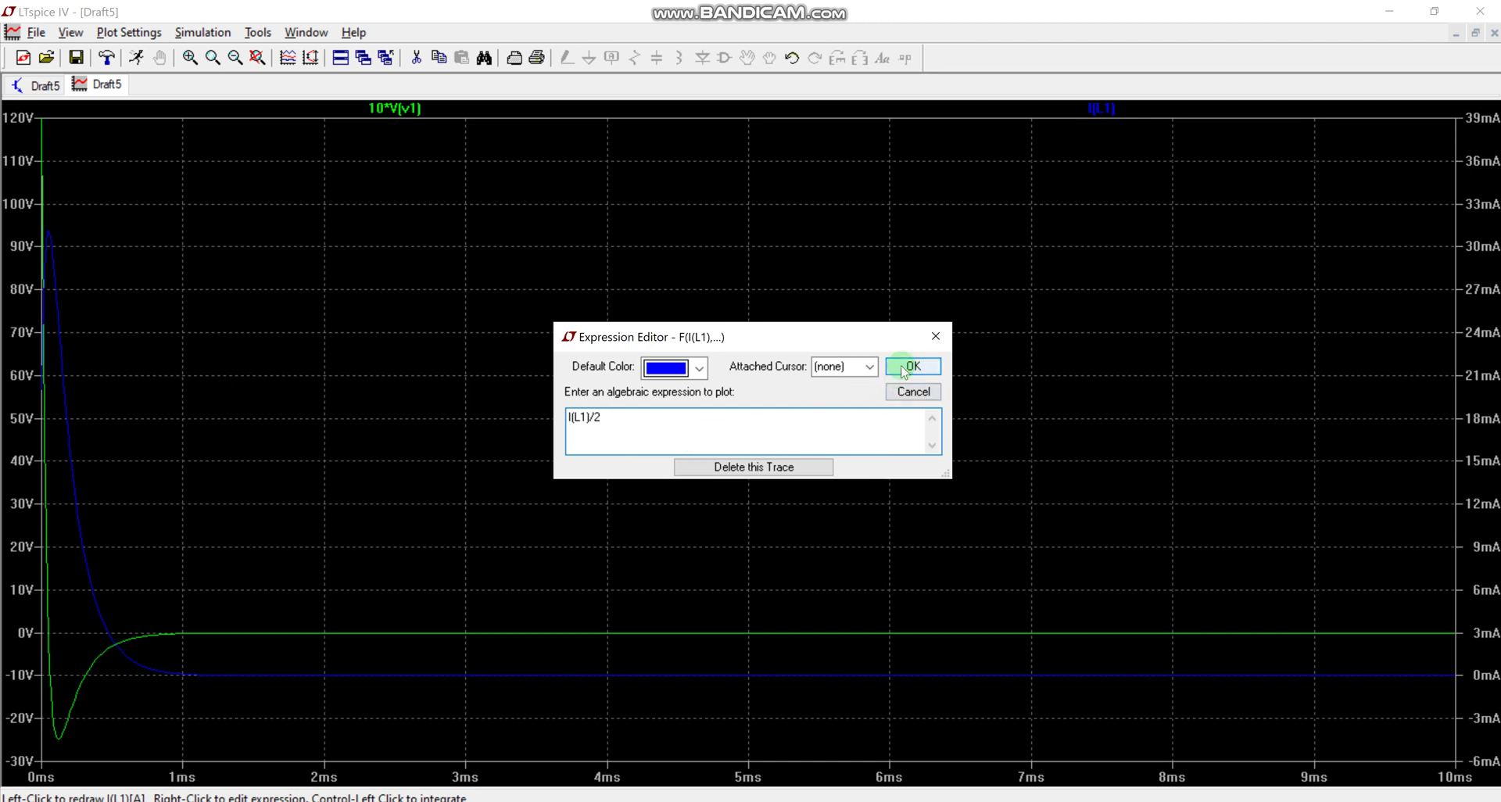